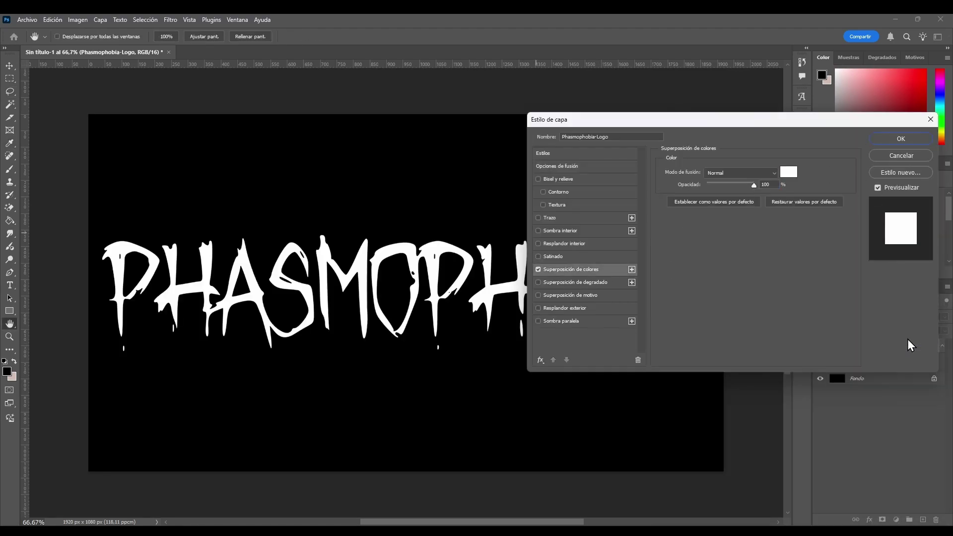
# Step: Apply the white colour overlay to the logo and shrink it to about 1056 px wide at the canvas's lower left
pyautogui.press('Return')
pyautogui.hotkey('ctrl', 't')
pyautogui.moveTo(542, 318); pyautogui.dragTo(452, 437)
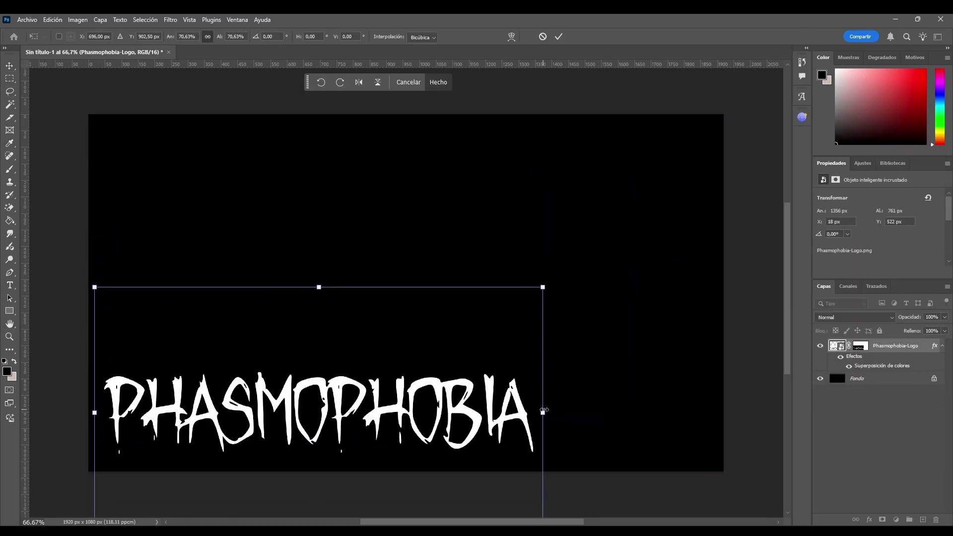
pyautogui.moveTo(317, 284); pyautogui.dragTo(307, 312)
pyautogui.moveTo(337, 382); pyautogui.dragTo(363, 352)
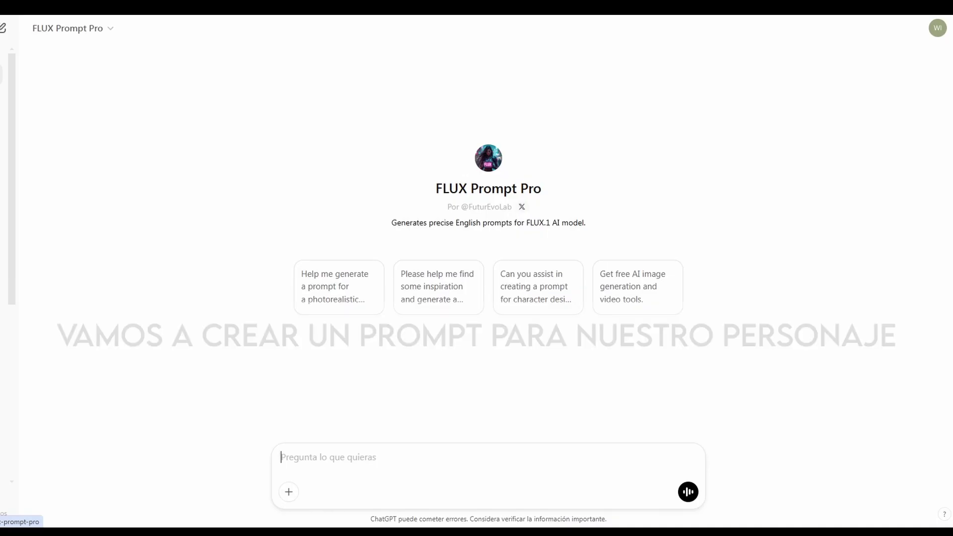
# Step: Ask in Spanish for a prompt showing the named character as Cazafantasmas, flashlight-lit, terrifying ghost behind him, only upper torso and head in frame
pyautogui.write('A')
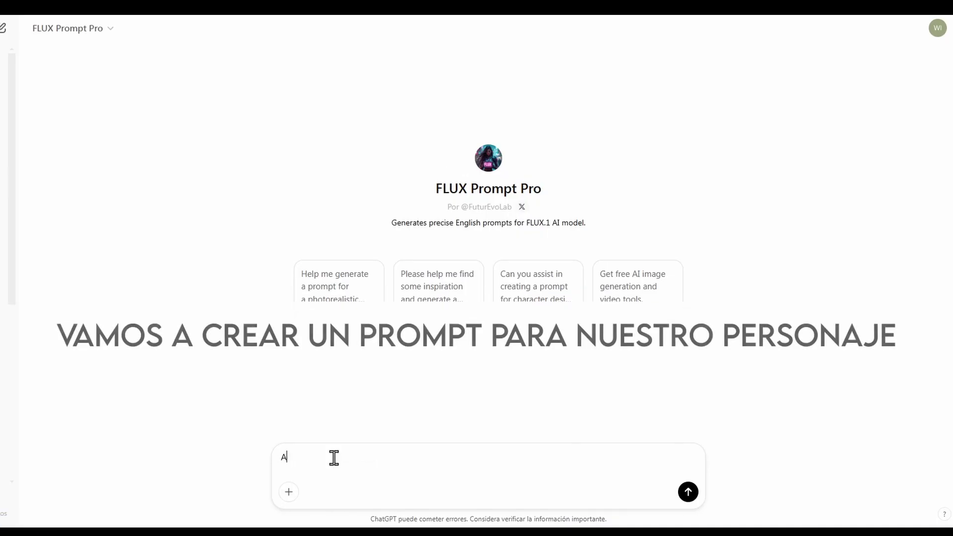
pyautogui.write('rekkusuRyu como Cazafantasmas , con un fantasma terrori')
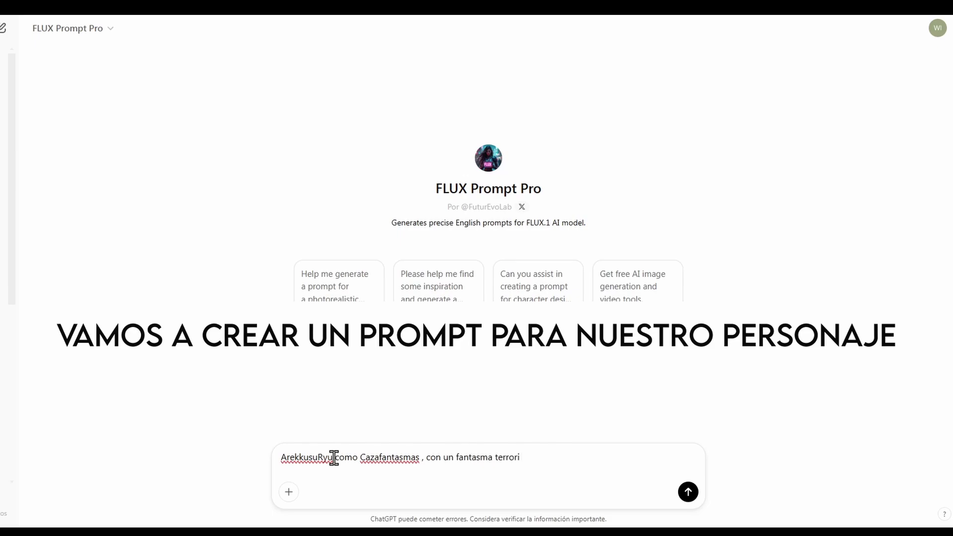
pyautogui.write('fico detrás suya , el se ve iluminado por una linterna. En un plano de torso superior y cabeza unicamente en la imagen')
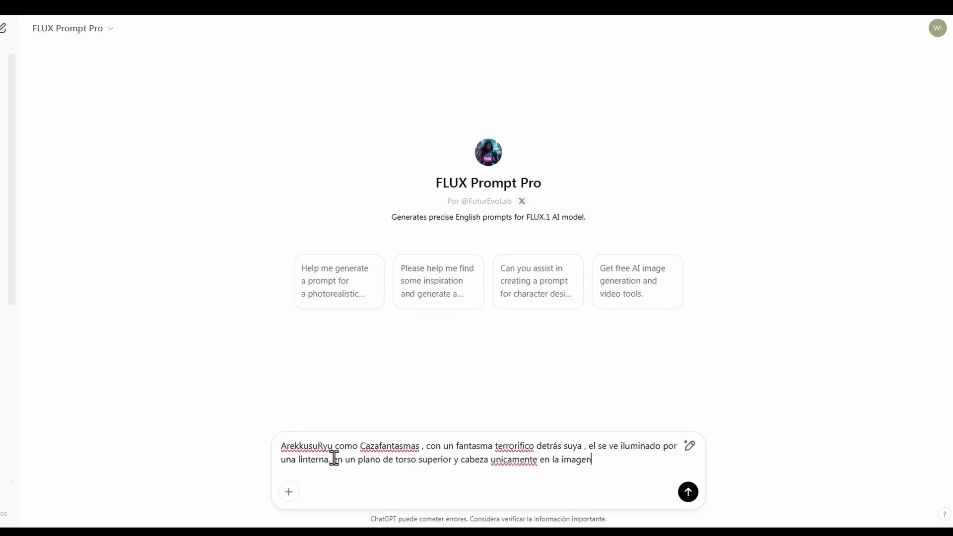
pyautogui.press('Return')
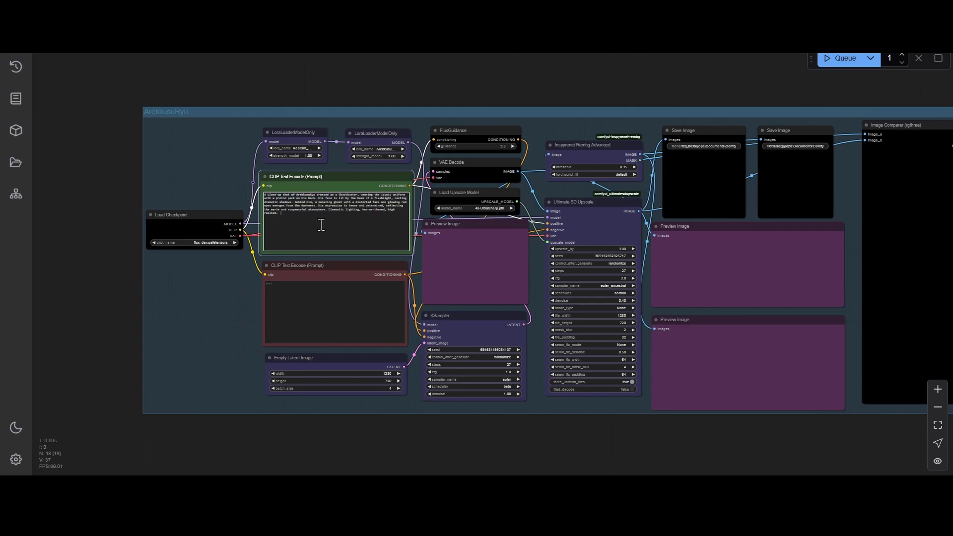
# Step: Save the Steam Community ghost image from the Phasmophobia background image search
pyautogui.moveTo(544, 264); pyautogui.dragTo(428, 249)
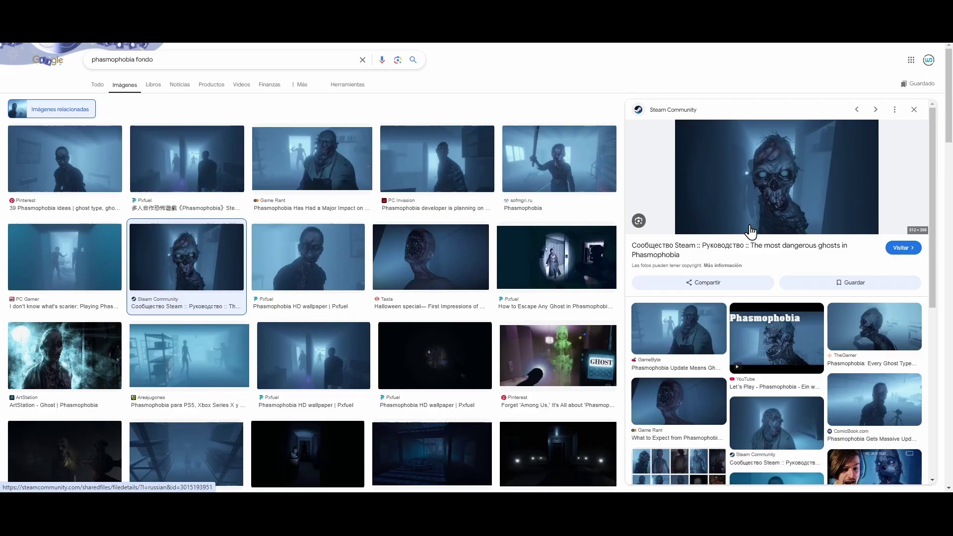
pyautogui.rightClick(750, 228)
pyautogui.click(799, 454)
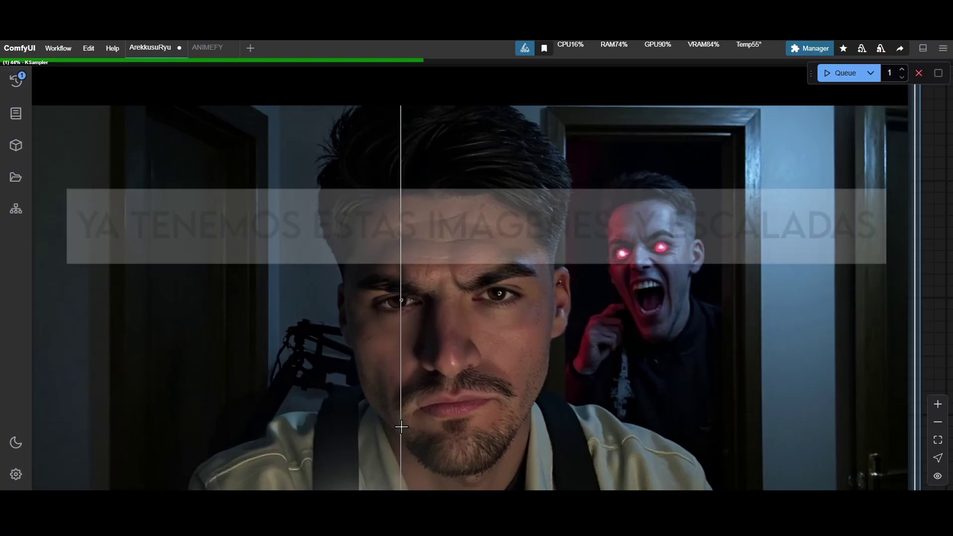
# Step: Save the PC Gamer hallway image from the Phasmophobia background image search
pyautogui.scroll(5, 395, 425)
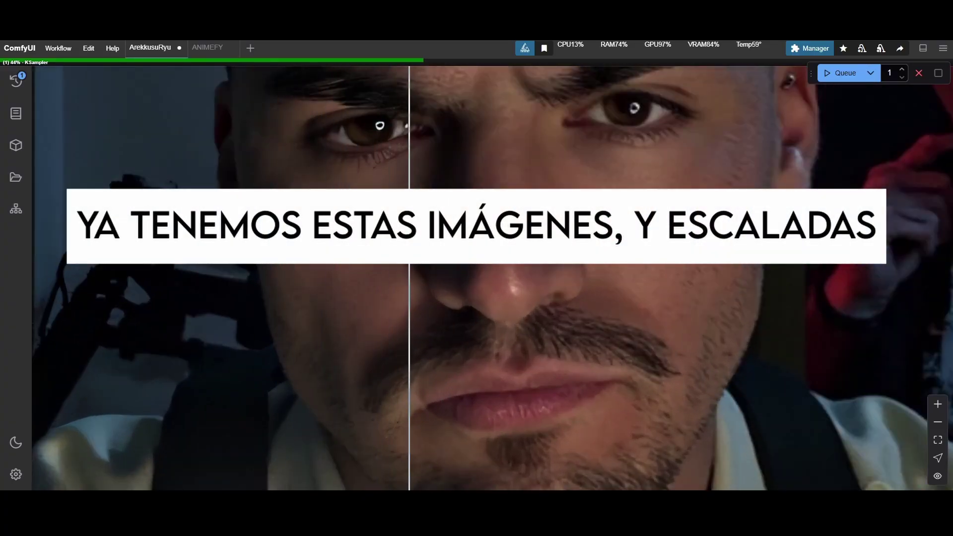
pyautogui.scroll(-5, 750, 366)
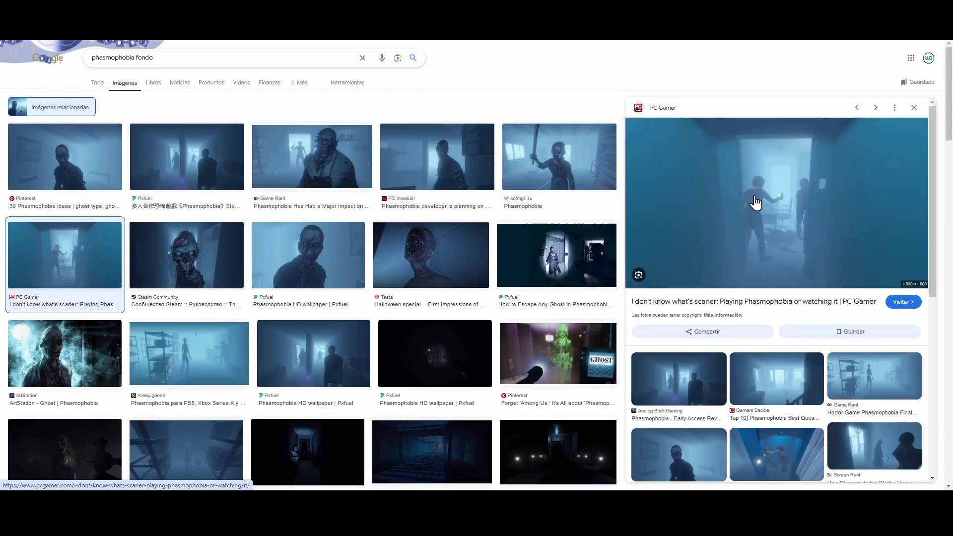
pyautogui.rightClick(755, 199)
pyautogui.click(825, 431)
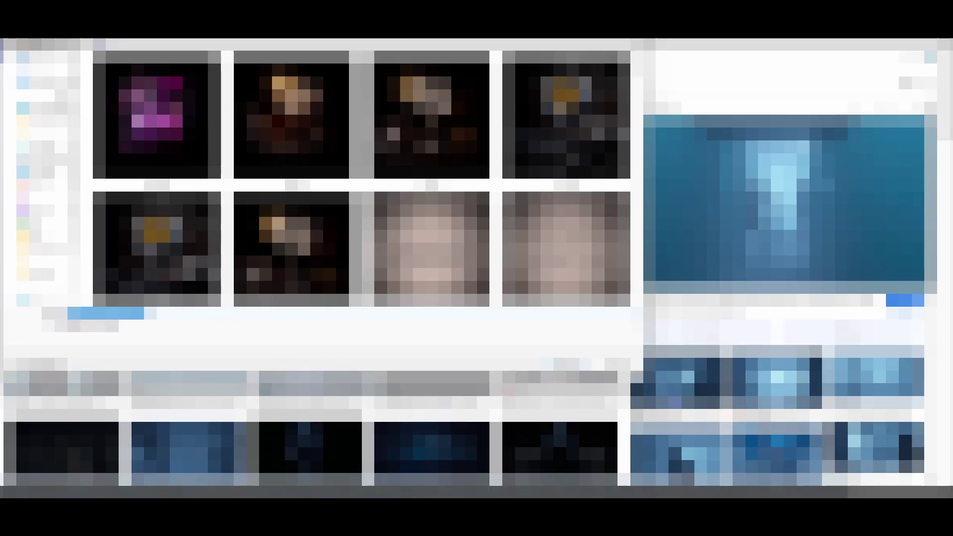
pyautogui.click(42, 108)
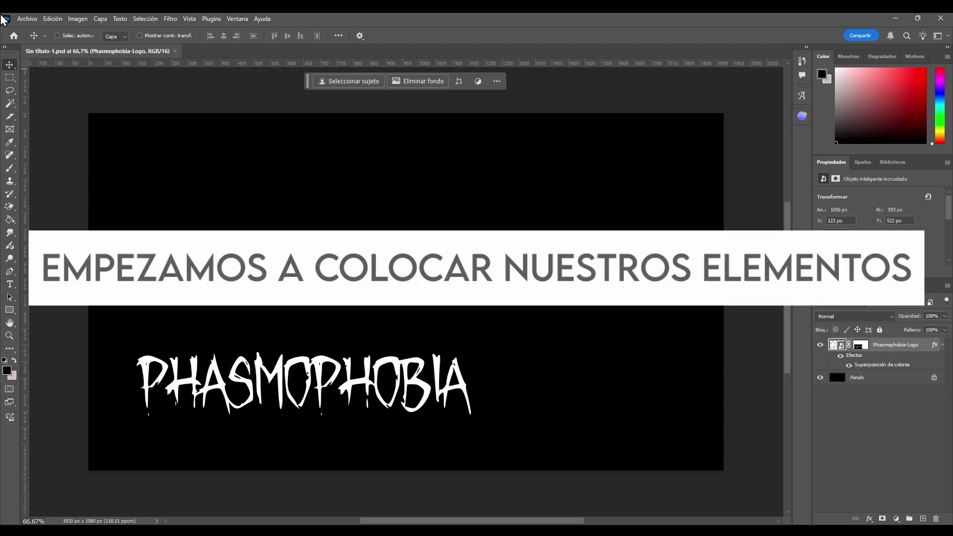
# Step: Place the zombie image and the blue hallway image as embedded layers covering the whole canvas
pyautogui.click(27, 19)
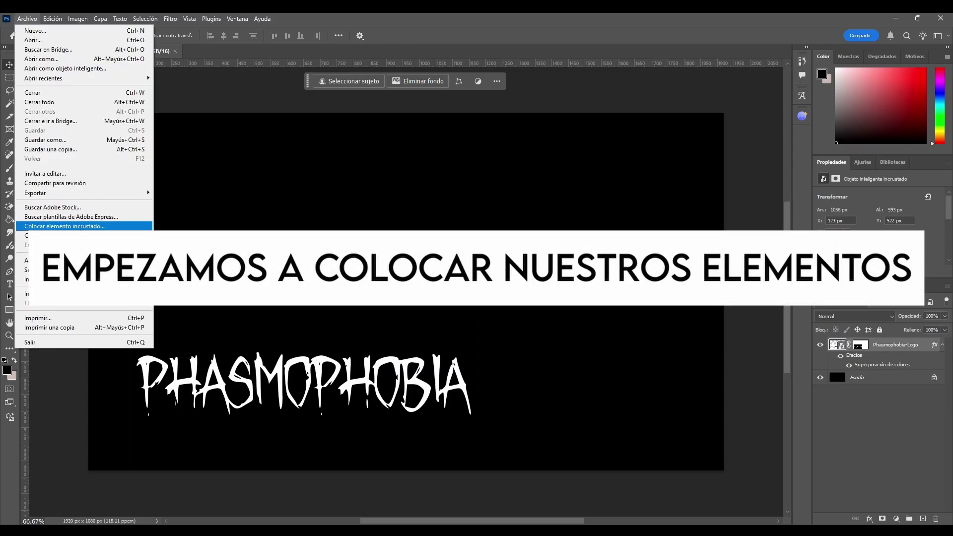
pyautogui.click(64, 226)
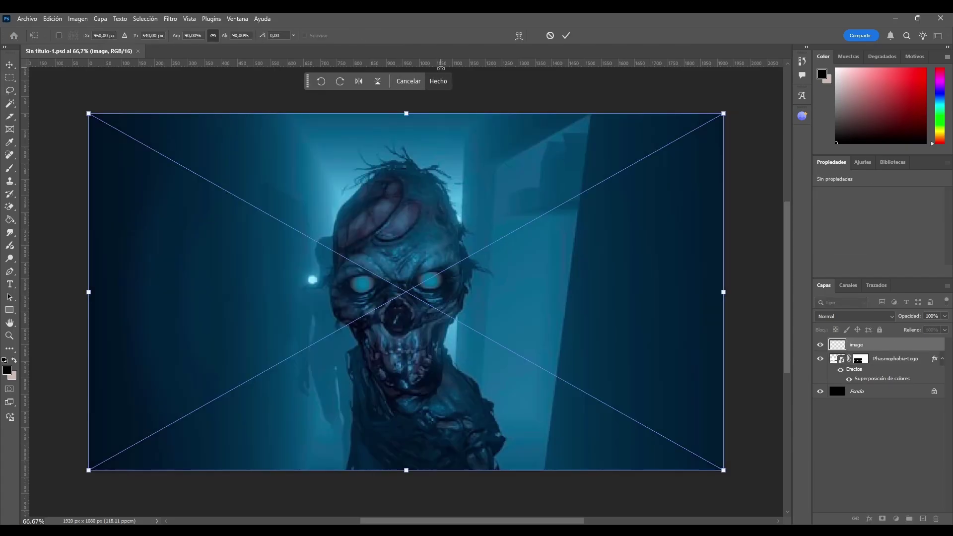
pyautogui.click(440, 80)
pyautogui.click(27, 18)
pyautogui.click(78, 225)
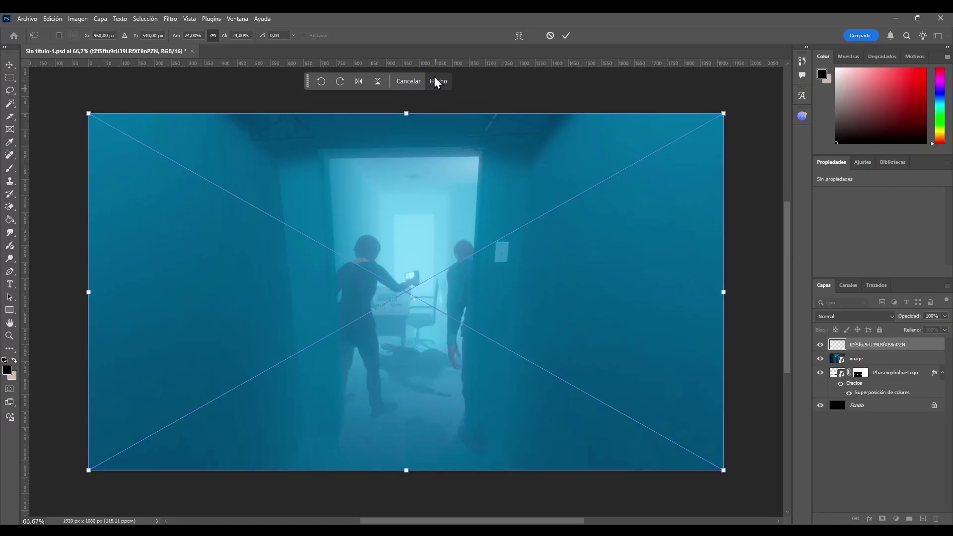
pyautogui.click(436, 81)
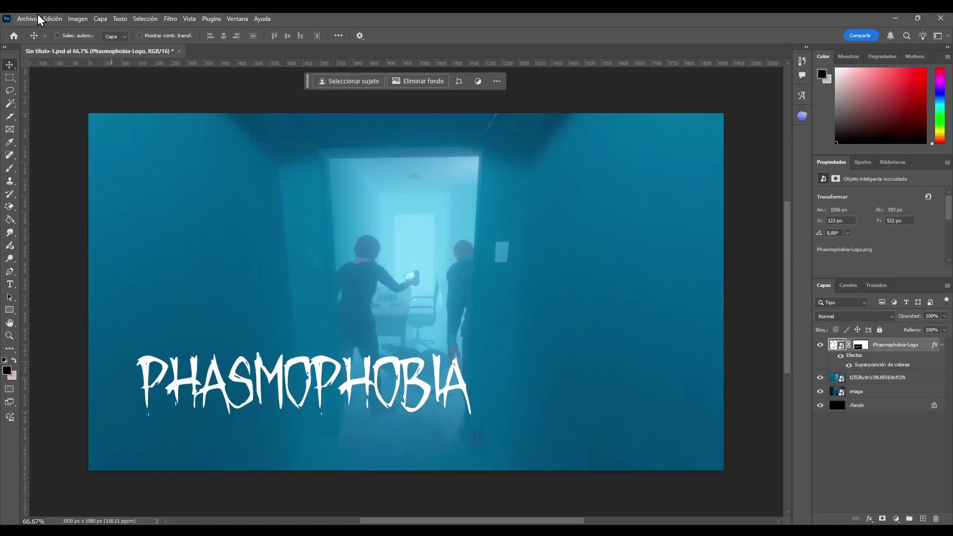
# Step: Place the flashlight portrait as an embedded layer on the canvas's right side, at X 1434 px, and move it below the logo layer
pyautogui.click(28, 18)
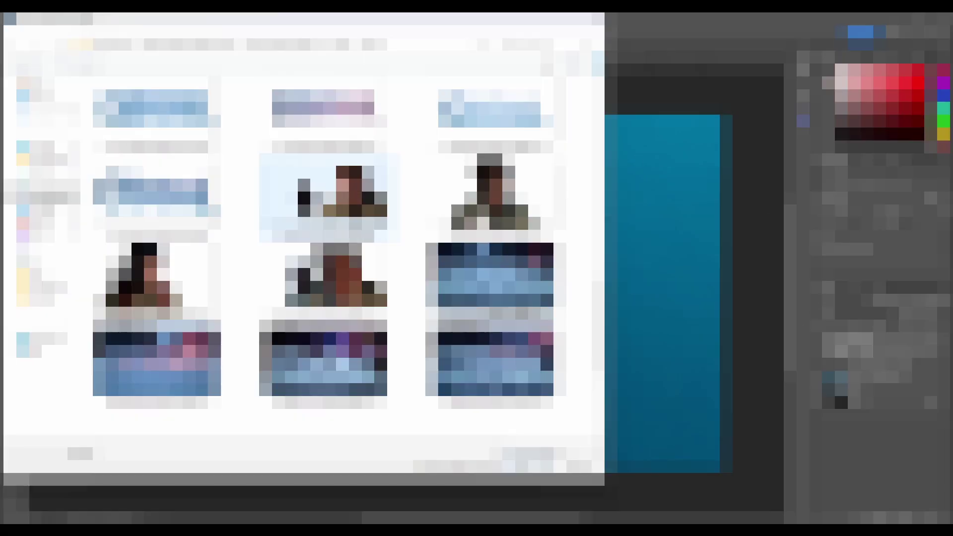
pyautogui.click(489, 191)
pyautogui.click(511, 452)
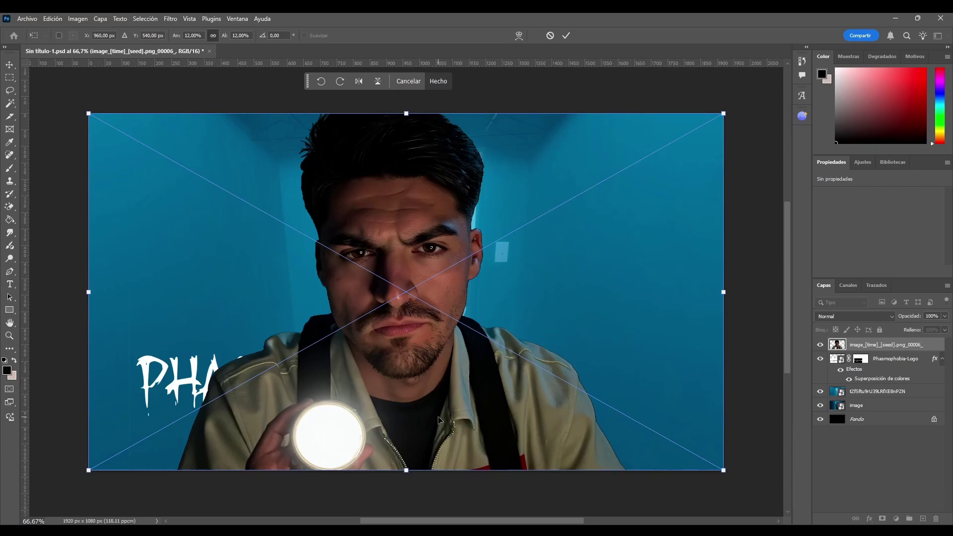
pyautogui.moveTo(439, 420); pyautogui.dragTo(595, 419)
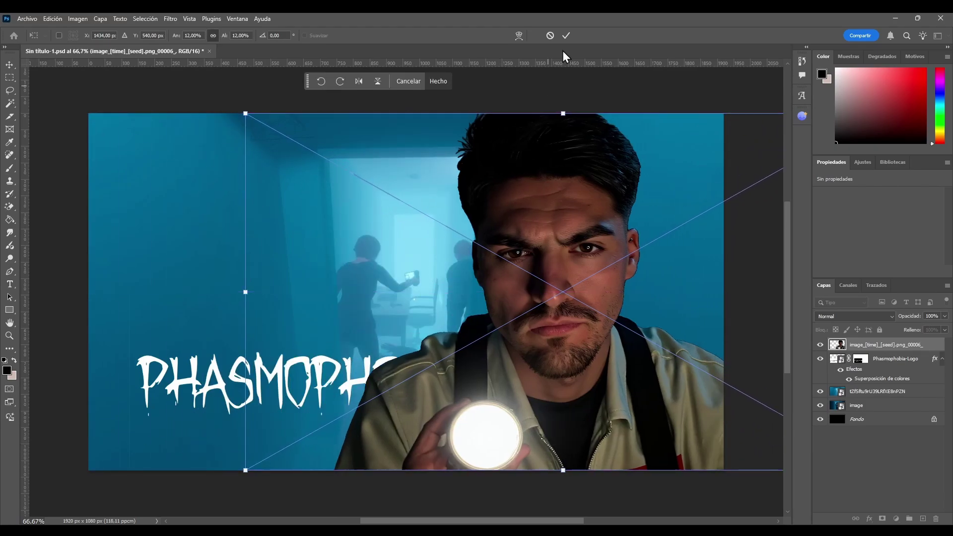
pyautogui.click(565, 35)
pyautogui.hotkey('ctrl', '[')
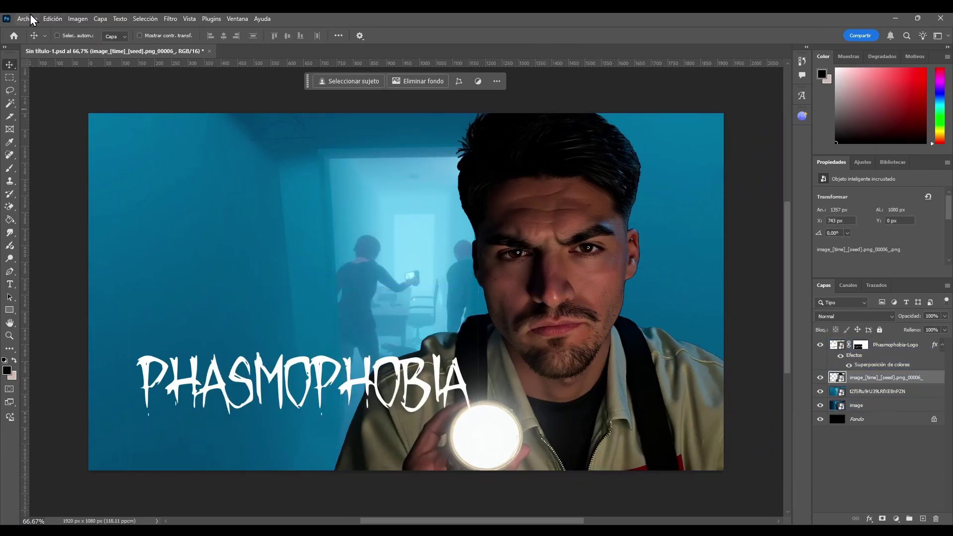
# Step: Set the zombie image's blend mode to Luz suave and reorder its layer directly below the portrait layer
pyautogui.click(33, 20)
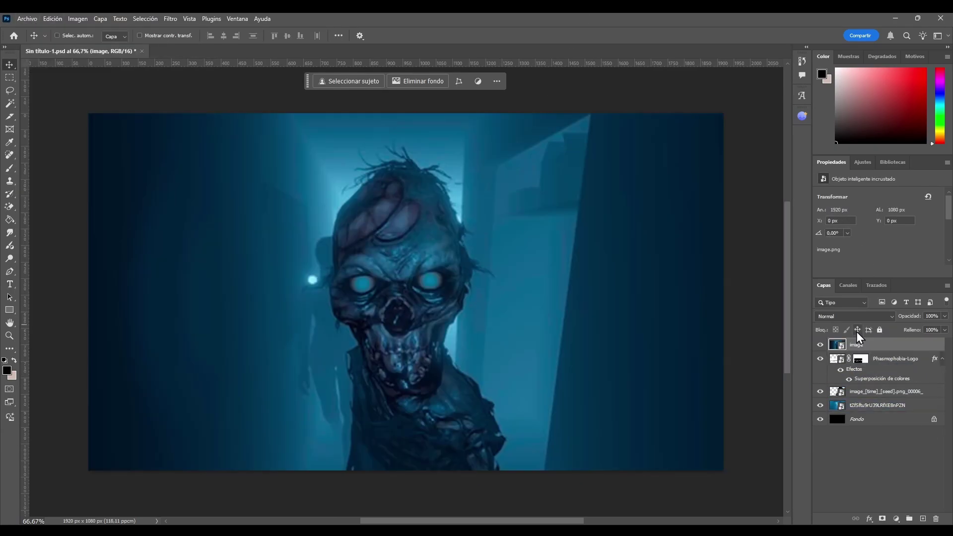
pyautogui.click(854, 316)
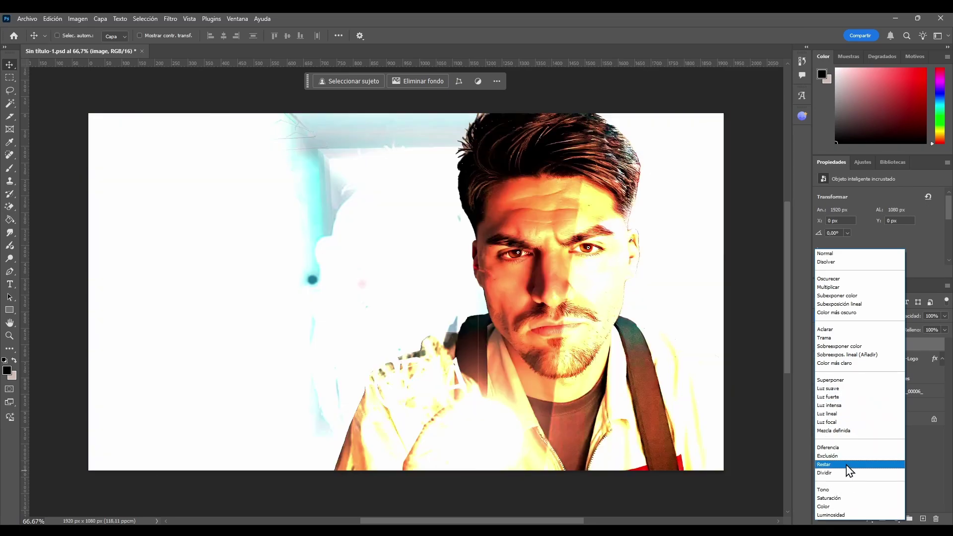
pyautogui.click(827, 388)
pyautogui.moveTo(400, 315); pyautogui.dragTo(378, 315)
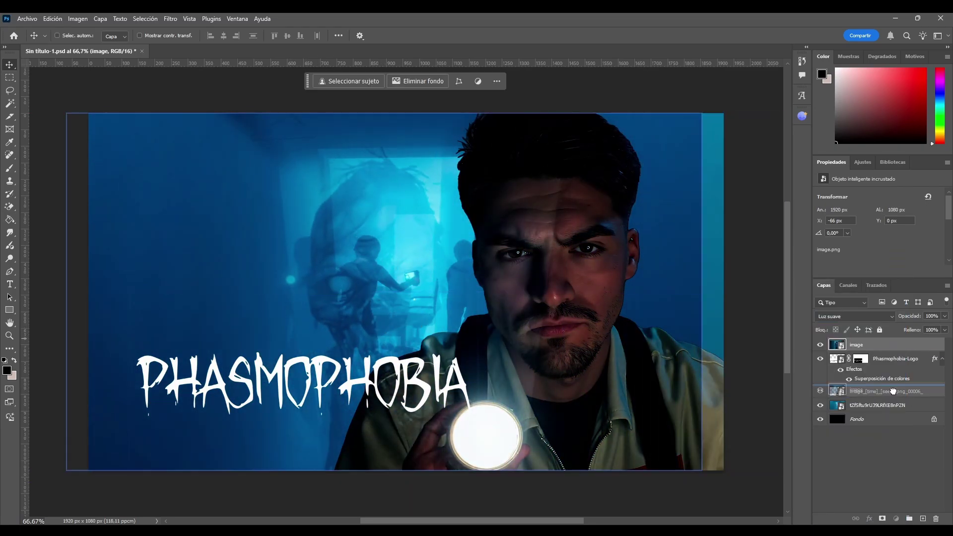
pyautogui.moveTo(892, 391); pyautogui.dragTo(892, 398)
pyautogui.moveTo(387, 320); pyautogui.dragTo(409, 320)
# Step: Scale the zombie image down and position it behind the portrait's shoulder
pyautogui.hotkey('ctrl', 't')
pyautogui.moveTo(723, 470); pyautogui.dragTo(609, 409)
pyautogui.moveTo(280, 281); pyautogui.dragTo(362, 306)
pyautogui.press('Return')
# Step: Shift the hallway background layer to the left and enlarge it past the canvas's upper edge
pyautogui.click(877, 405)
pyautogui.moveTo(585, 317); pyautogui.dragTo(445, 319)
pyautogui.hotkey('ctrl', 't')
pyautogui.moveTo(265, 113); pyautogui.dragTo(265, 65)
pyautogui.press('Return')
# Step: Nudge the zombie layer slightly up and to the left beside the portrait
pyautogui.click(888, 394)
pyautogui.moveTo(482, 358); pyautogui.dragTo(471, 340)
pyautogui.press('b')
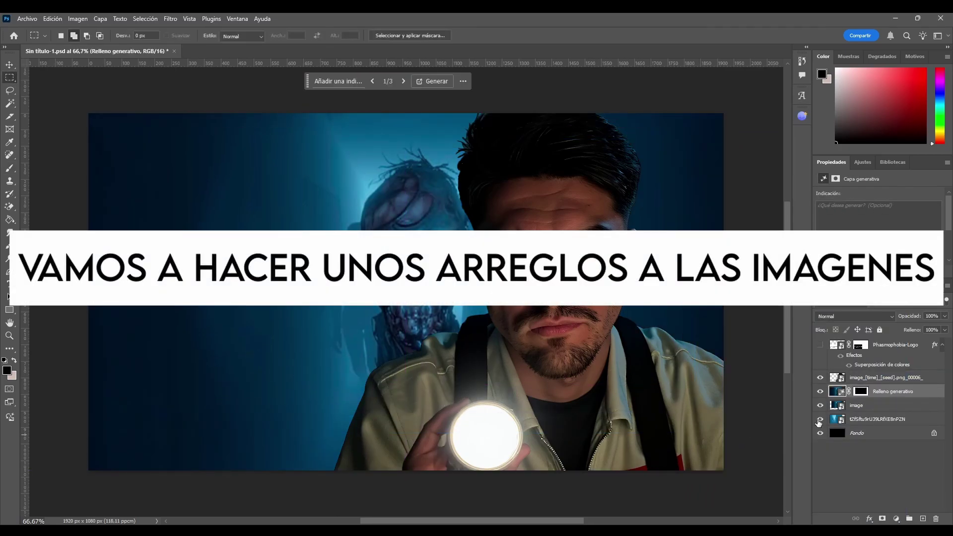
# Step: Generatively fill the area at the zombie's lower left without a prompt, and set the Relleno generativo 2 layer's blend mode to Luz fuerte
pyautogui.moveTo(383, 310); pyautogui.dragTo(381, 368)
pyautogui.click(353, 81)
pyautogui.click(592, 84)
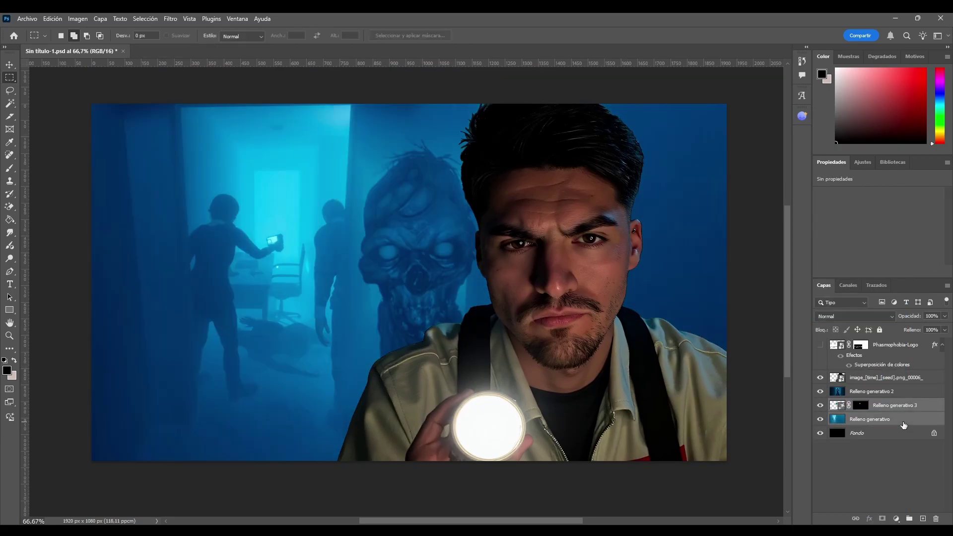
pyautogui.click(853, 316)
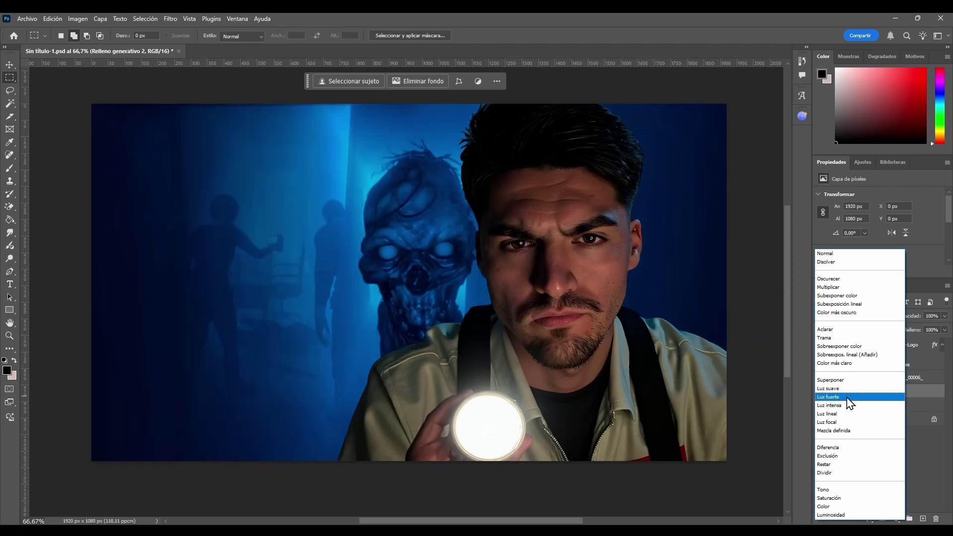
pyautogui.click(847, 397)
# Step: Create a dark vignette from a new black-filled layer with its centre softly erased, and lower that layer's opacity
pyautogui.hotkey('ctrl', 'shift', 'alt', 'n')
pyautogui.press('g')
pyautogui.click(381, 296)
pyautogui.click(63, 206)
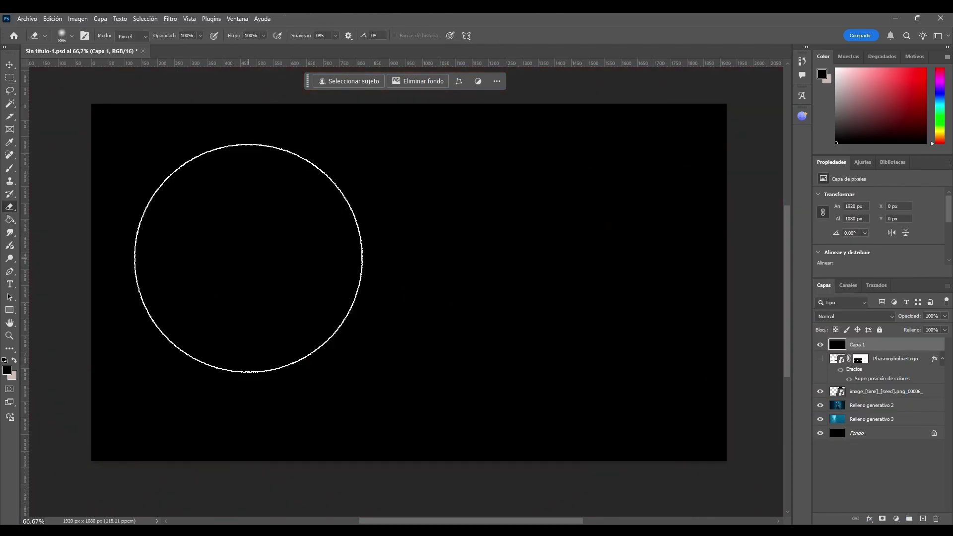
pyautogui.moveTo(234, 262)
pyautogui.mouseDown()
pyautogui.moveTo(550, 287)
pyautogui.moveTo(229, 296)
pyautogui.mouseUp()
pyautogui.click(944, 316)
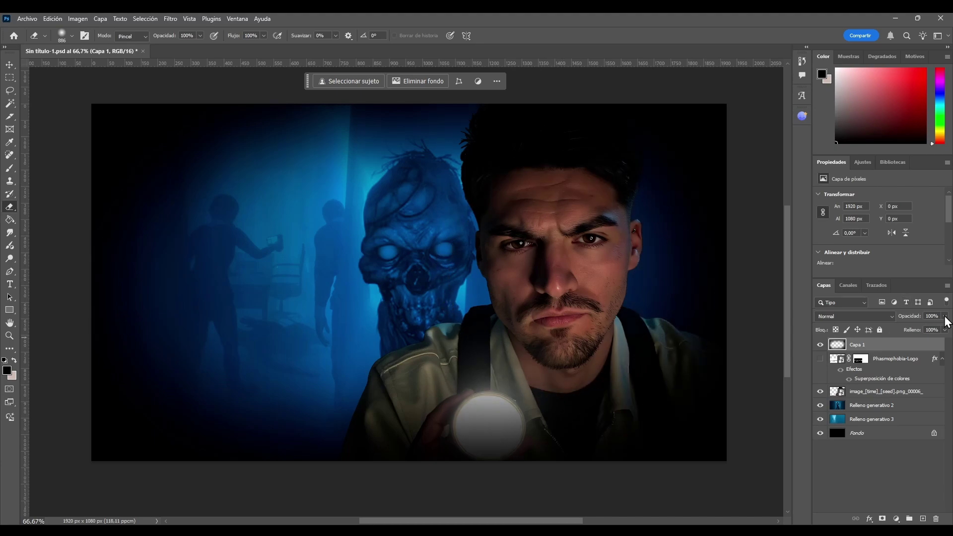
pyautogui.moveTo(944, 326); pyautogui.dragTo(929, 332)
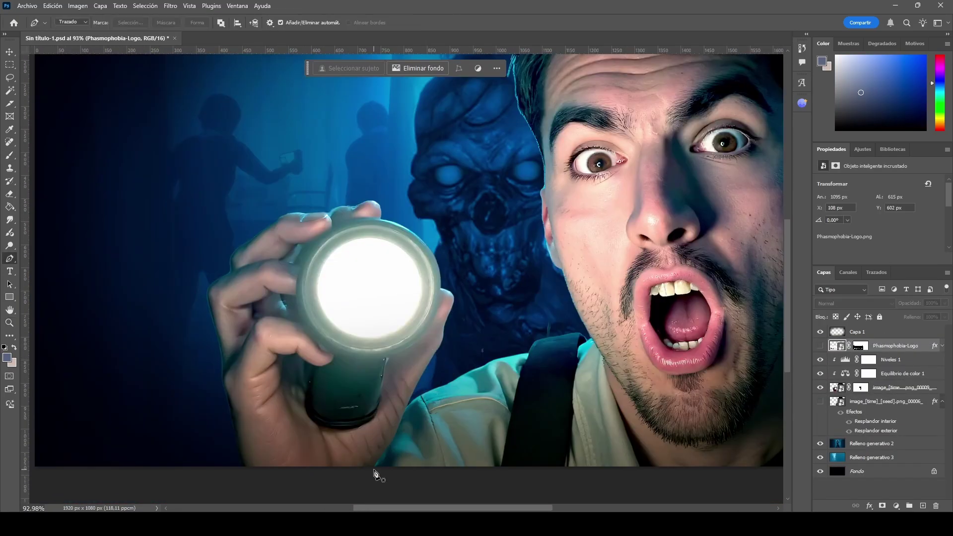
# Step: Separate the pen-outlined hand with the flashlight onto its own layer and move it up and left
pyautogui.rightClick(323, 274)
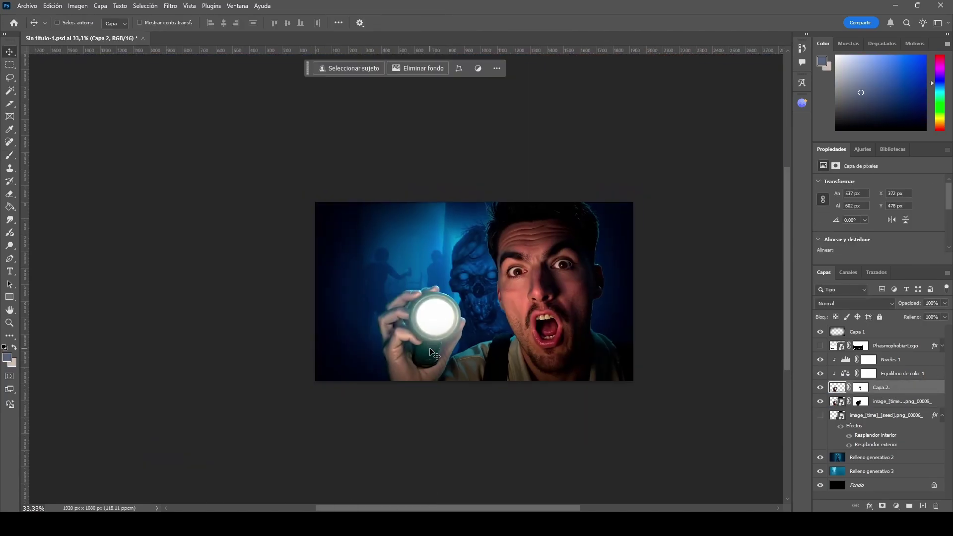
pyautogui.moveTo(399, 337); pyautogui.dragTo(403, 337)
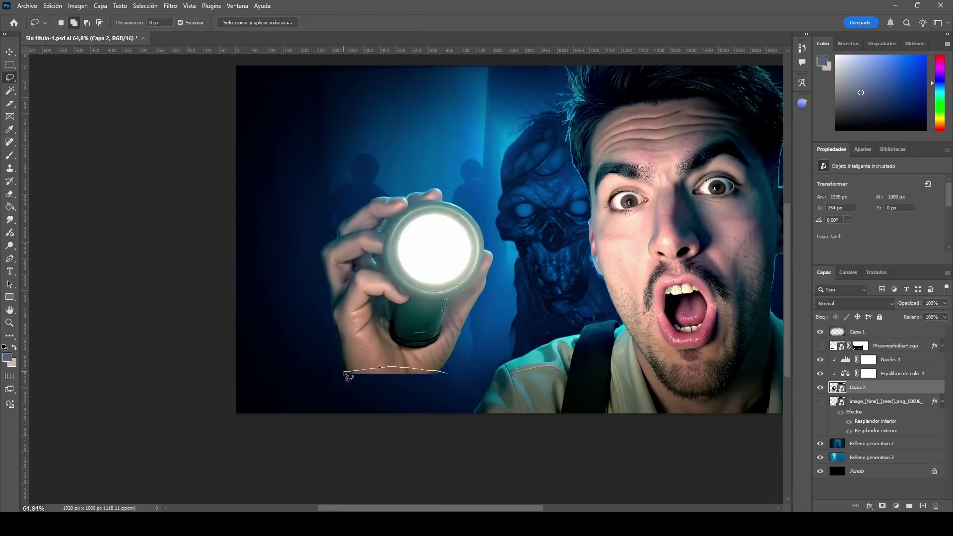
# Step: Hide the Equilibrio de color 1 adjustment and generatively fill the area around the flashlight's handle without a prompt
pyautogui.click(819, 373)
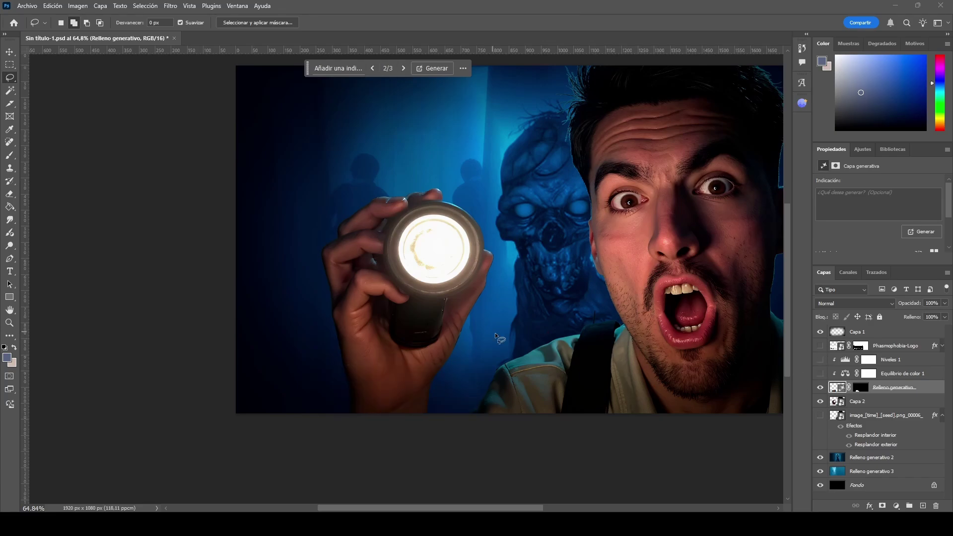
pyautogui.press('z')
pyautogui.scroll(-2, 495, 331)
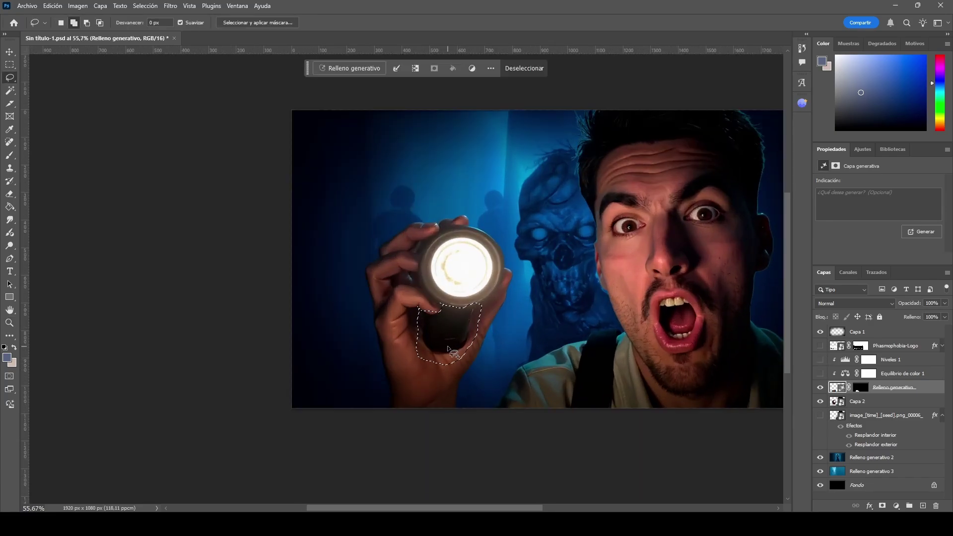
pyautogui.click(349, 68)
pyautogui.click(539, 69)
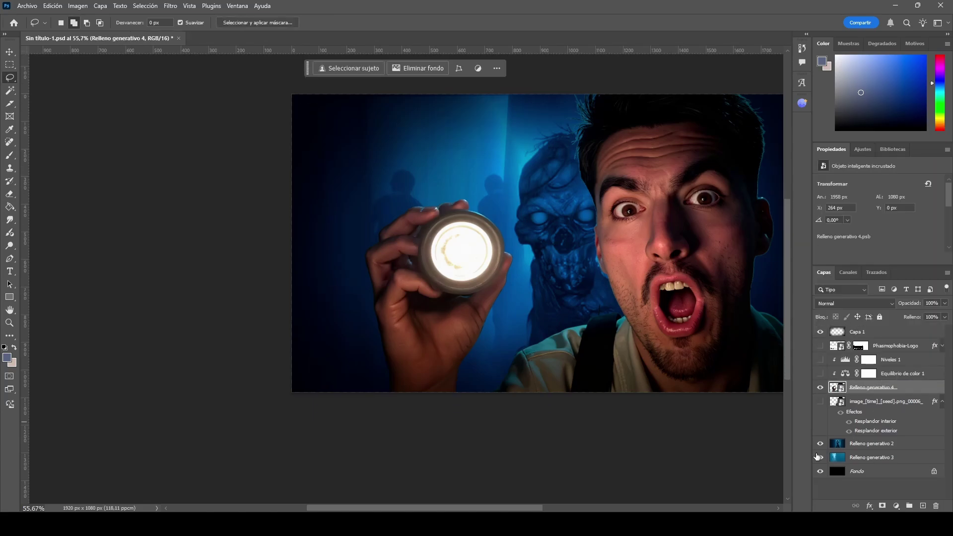
# Step: Mask out the leftover background between the hand and the shoulder on the Relleno generativo 4 layer
pyautogui.click(476, 225)
pyautogui.click(440, 194)
pyautogui.moveTo(585, 291); pyautogui.dragTo(516, 323)
pyautogui.press('z')
pyautogui.hotkey('shift', ']')
pyautogui.hotkey('shift', ']')
pyautogui.hotkey('shift', ']')
pyautogui.hotkey('shift', ']')
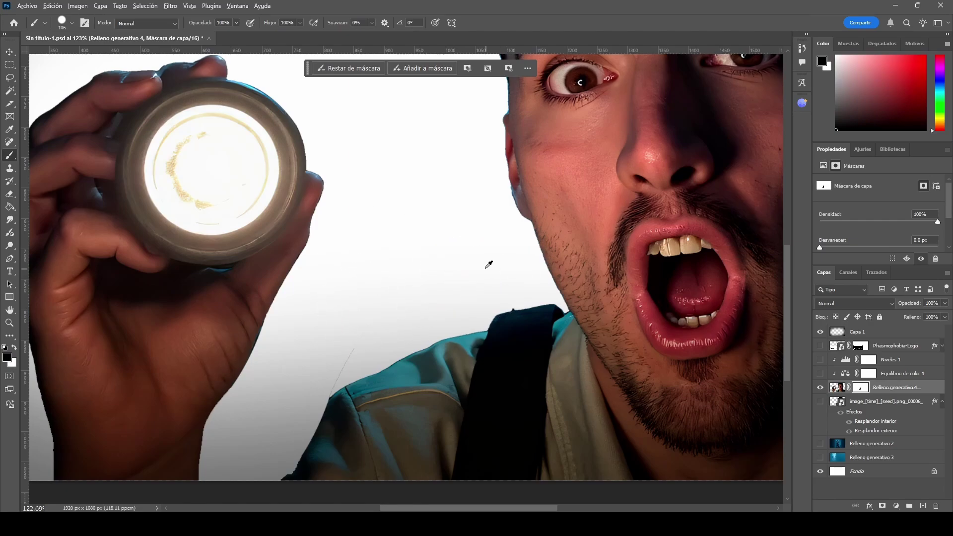
pyautogui.scroll(-5, 295, 357)
pyautogui.hscroll(-5, 347, 342)
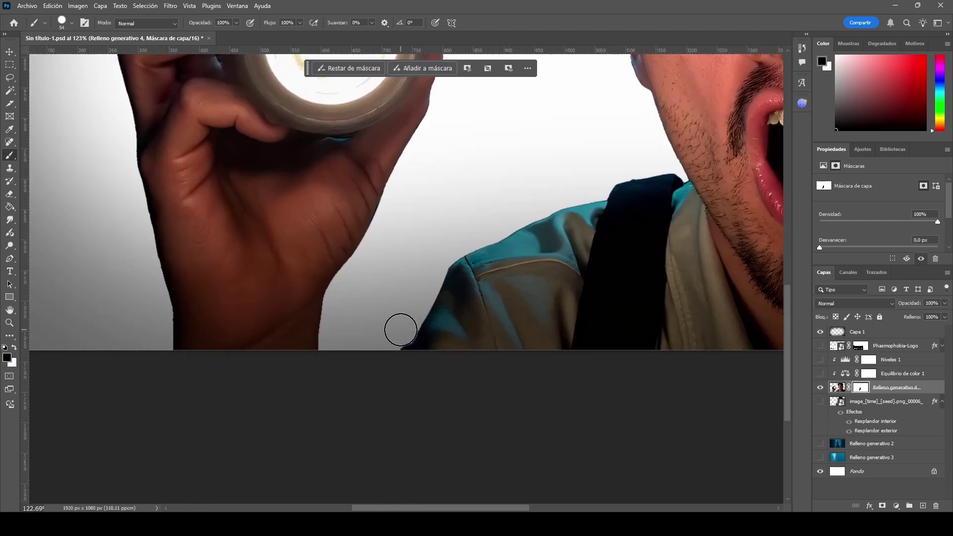
pyautogui.scroll(-3, 496, 386)
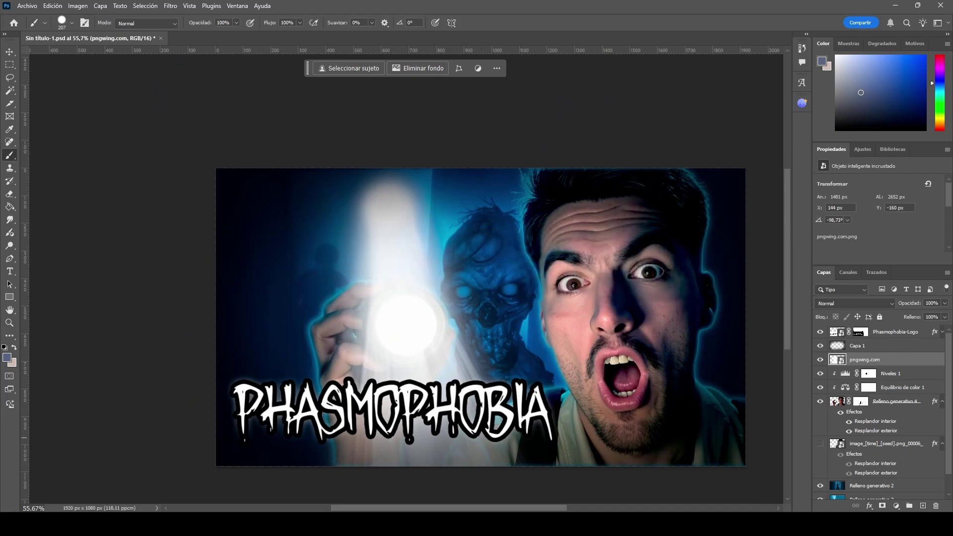
# Step: Mask out the part of the light beam above the flashlight and set the beam layer's blend mode to Luz intensa
pyautogui.hotkey('shift', '[')
pyautogui.moveTo(482, 251)
pyautogui.mouseDown()
pyautogui.moveTo(431, 217)
pyautogui.moveTo(377, 230)
pyautogui.moveTo(437, 246)
pyautogui.moveTo(358, 238)
pyautogui.mouseUp()
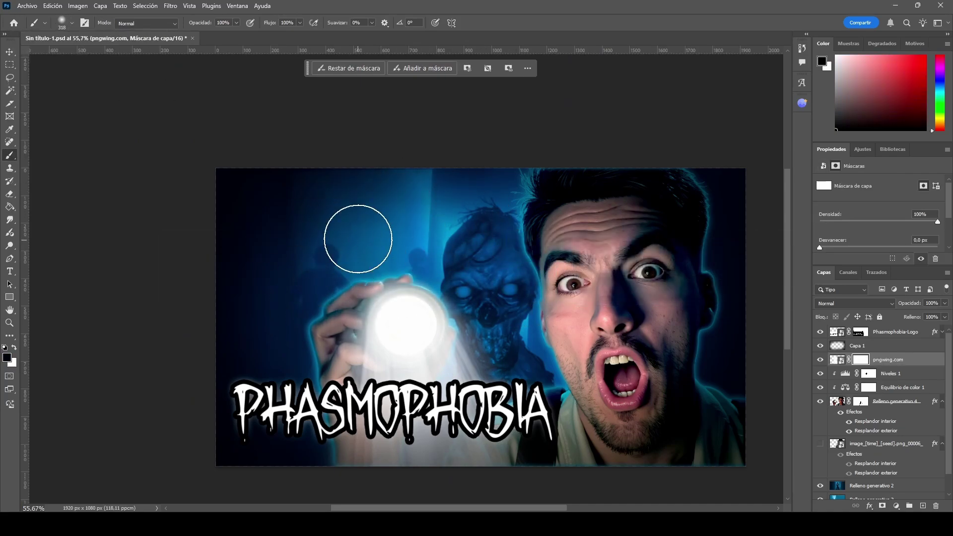
pyautogui.click(891, 302)
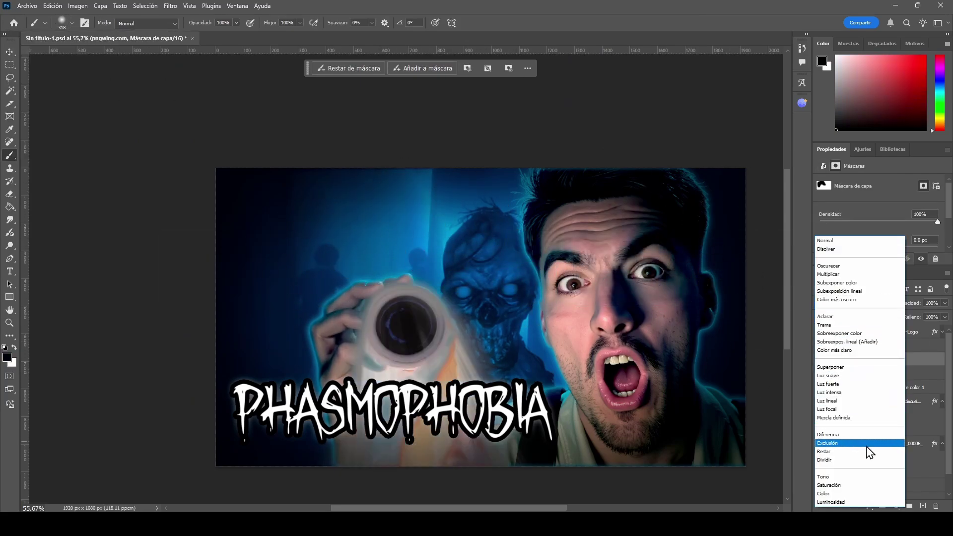
pyautogui.click(878, 392)
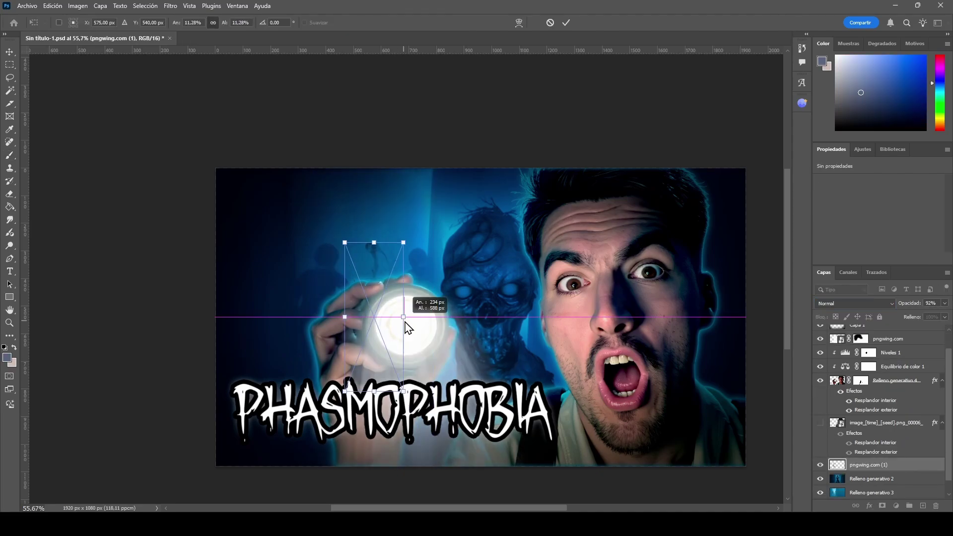
# Step: Place the smoke image just above the flashlight, and set its blend mode to Dividir and its opacity to 40%
pyautogui.moveTo(394, 280); pyautogui.dragTo(380, 231)
pyautogui.press('Return')
pyautogui.click(853, 302)
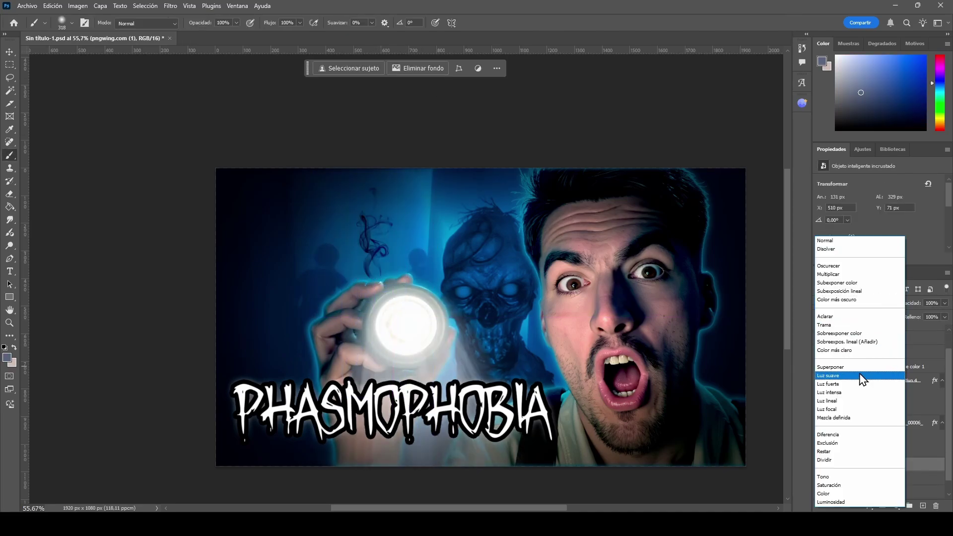
pyautogui.click(852, 459)
pyautogui.moveTo(945, 302); pyautogui.dragTo(919, 320)
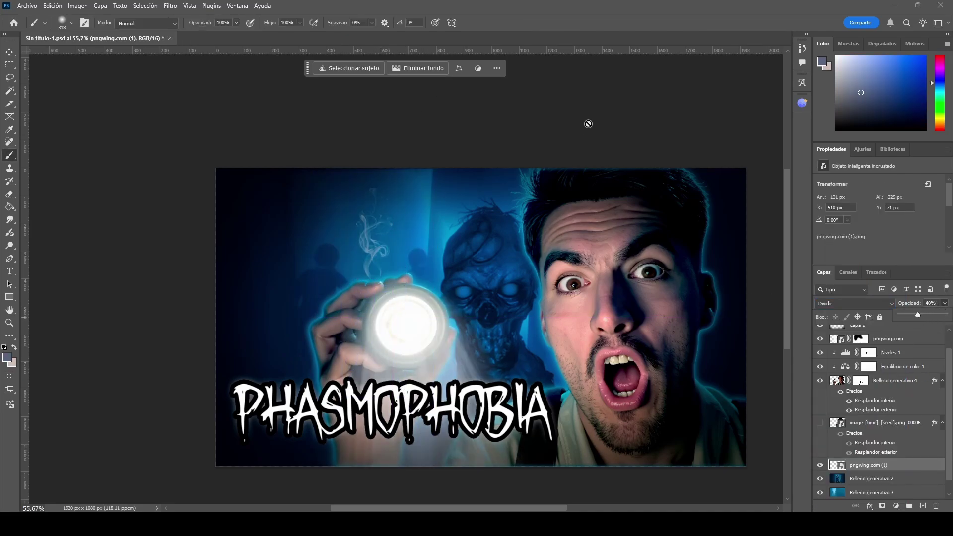
# Step: Brighten the portrait by setting the Niveles 1 adjustment's midtone input level to 1,43
pyautogui.scroll(1, 884, 396)
pyautogui.click(891, 359)
pyautogui.moveTo(917, 222); pyautogui.dragTo(857, 220)
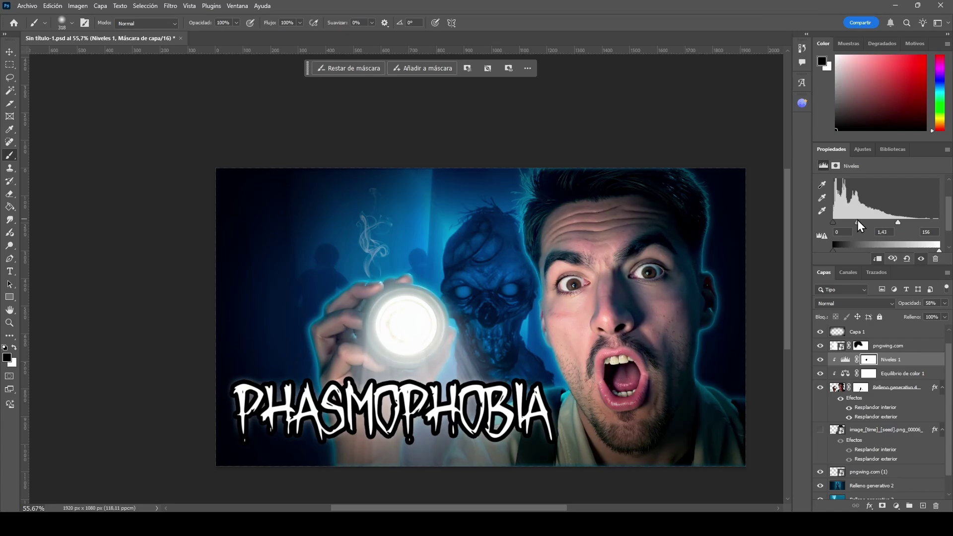
pyautogui.click(856, 332)
pyautogui.press('v')
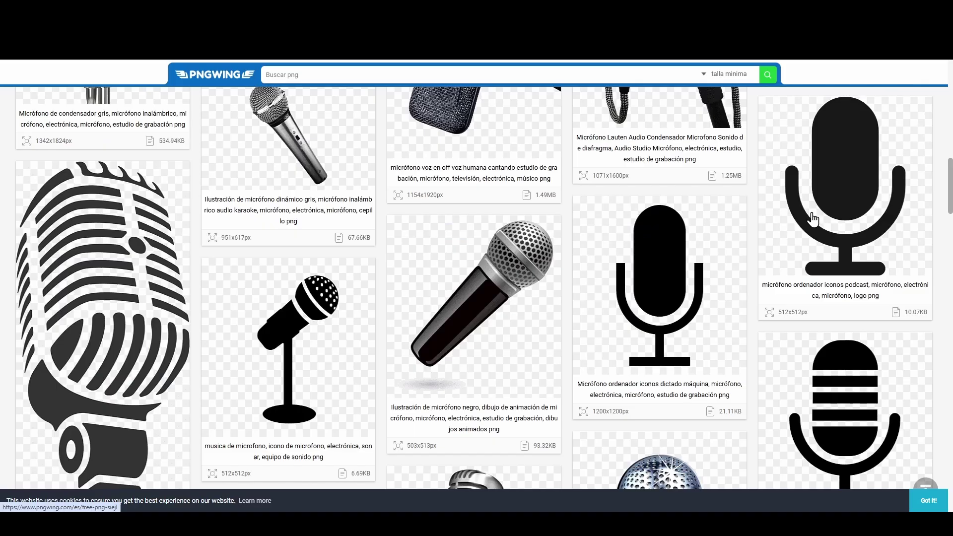
# Step: Download the black podcast microphone icon as a PNG from the PNGWing website
pyautogui.click(813, 219)
pyautogui.scroll(-4, 369, 448)
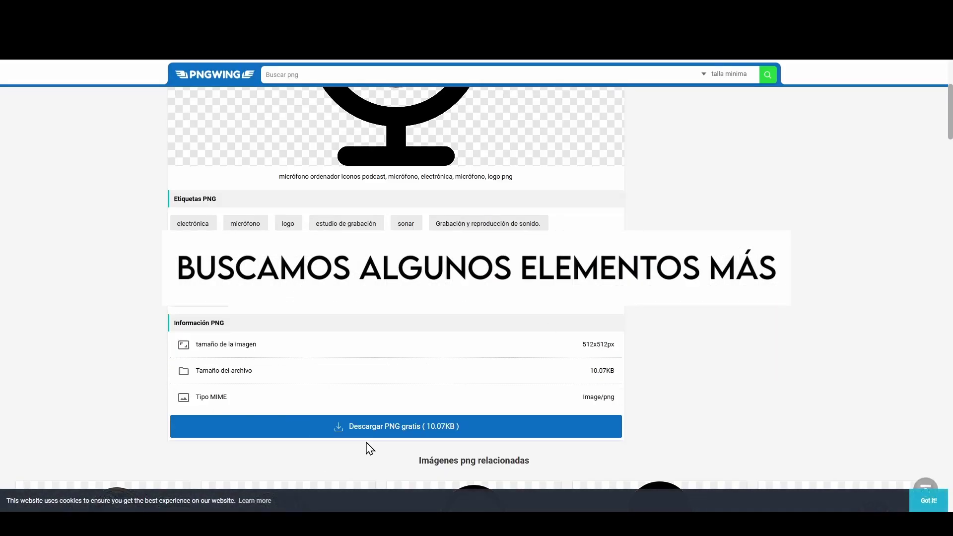
pyautogui.click(379, 429)
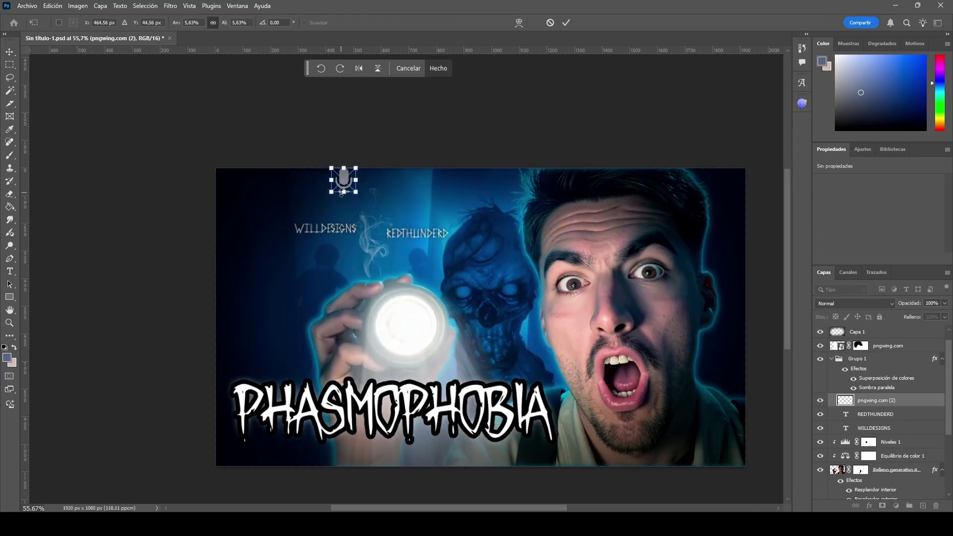
# Step: Position the microphone icon before the first channel name, and copy it beside the second name with a yellow colour overlay
pyautogui.press('Return')
pyautogui.moveTo(342, 193); pyautogui.dragTo(287, 235)
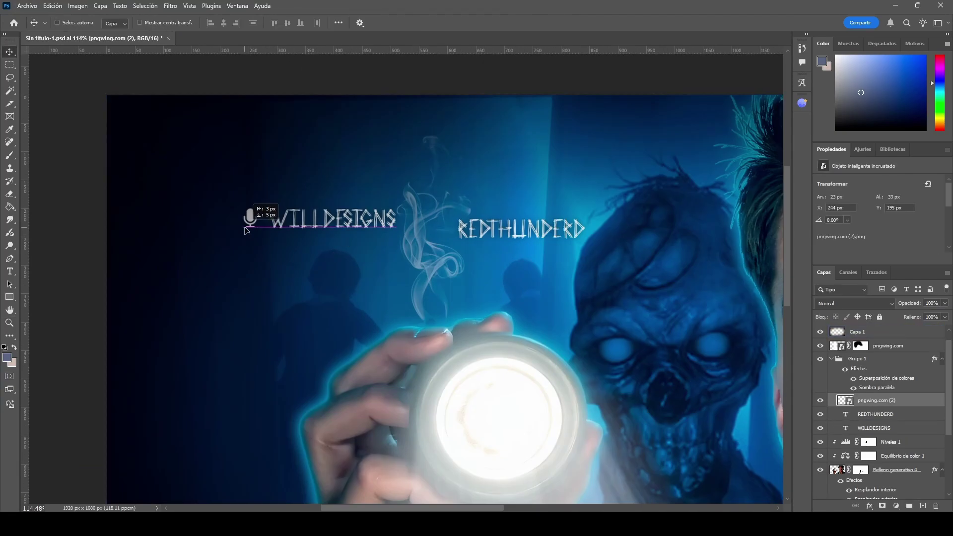
pyautogui.moveTo(251, 213); pyautogui.dragTo(438, 225)
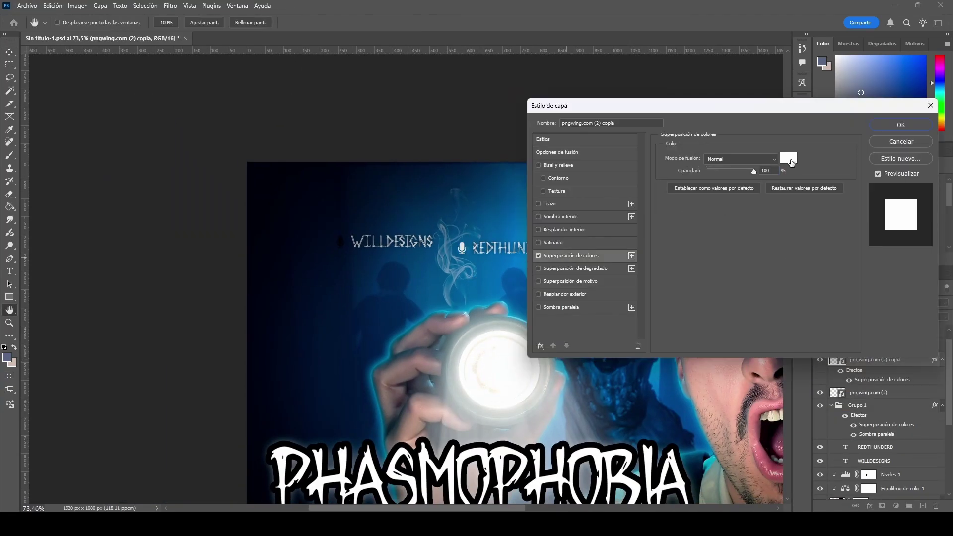
pyautogui.click(787, 157)
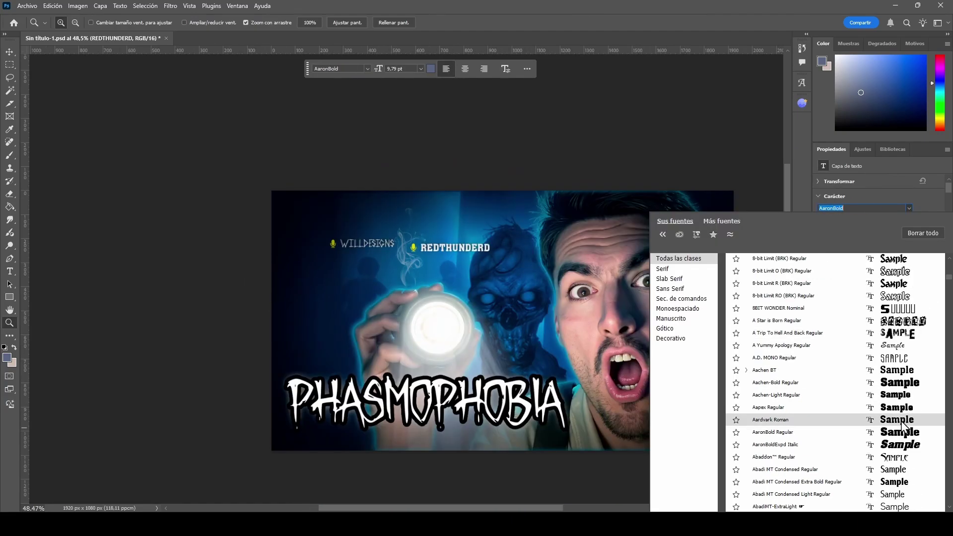
# Step: Set the font of both channel-name texts to RomulanFalcon
pyautogui.scroll(-5, 794, 372)
pyautogui.click(908, 208)
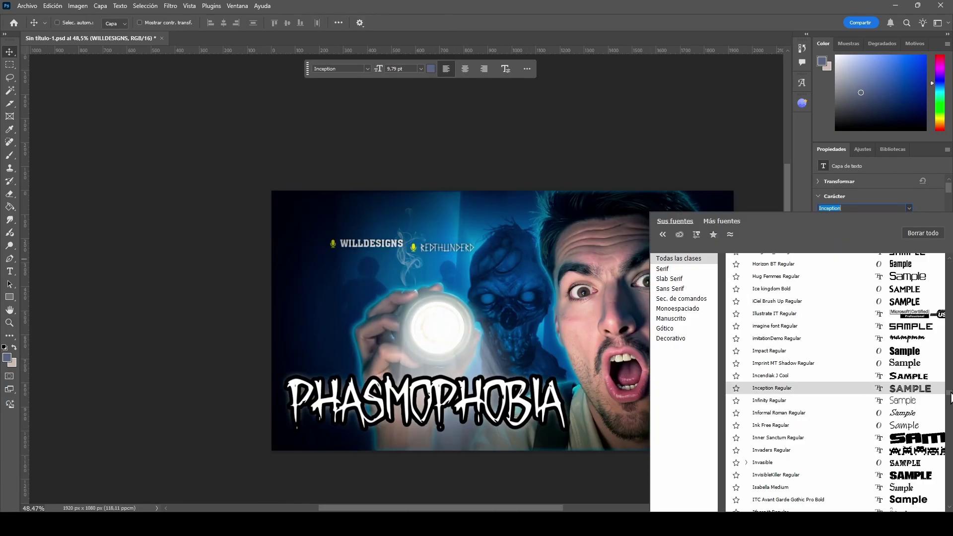
pyautogui.scroll(-5, 834, 387)
pyautogui.click(908, 208)
pyautogui.press('Escape')
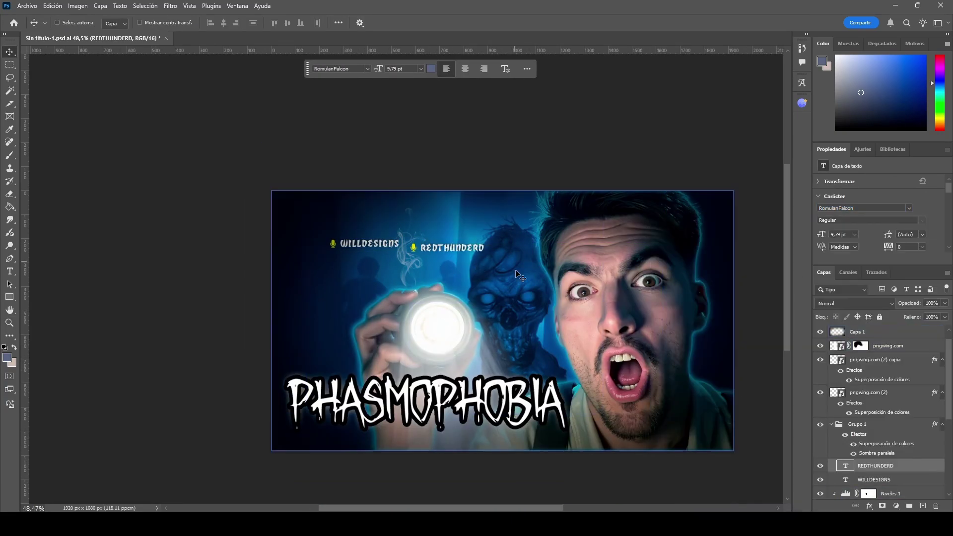
# Step: Scale the two channel names and their microphone icons down slightly, to a text size of 8,65 pt
pyautogui.keyDown('shift'); pyautogui.click(874, 480); pyautogui.keyUp('shift')
pyautogui.hotkey('ctrl', 't')
pyautogui.moveTo(474, 246); pyautogui.dragTo(475, 252)
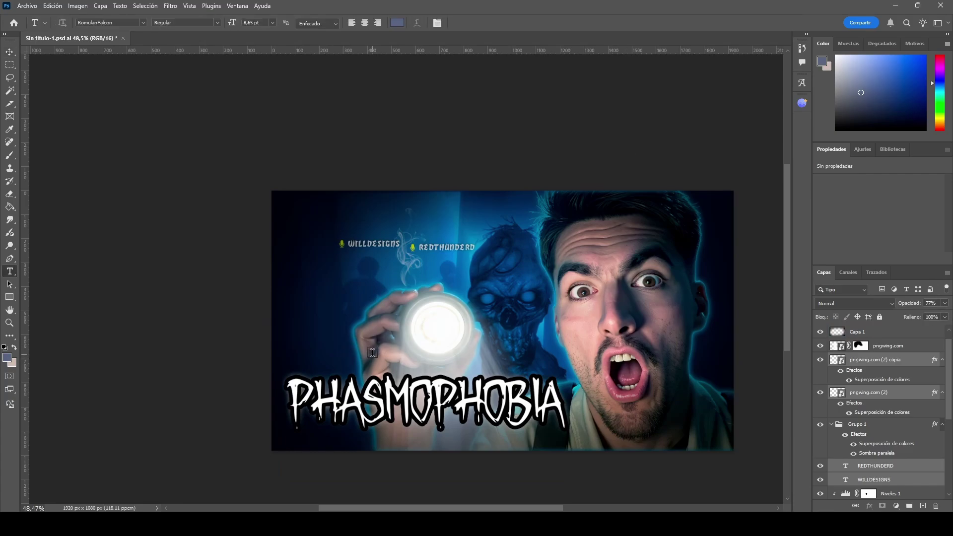
# Step: Add the text TERROR CON AMIGOS in RomulanFalcon at 22,08 pt and move it directly above the game logo
pyautogui.click(377, 337)
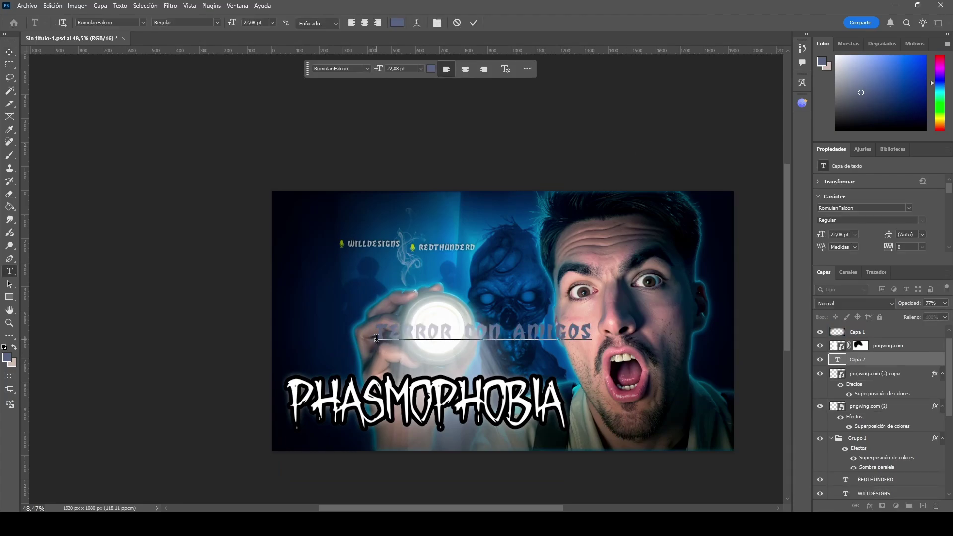
pyautogui.hotkey('ctrl', 'Return')
pyautogui.press('v')
pyautogui.moveTo(496, 331); pyautogui.dragTo(433, 331)
# Step: Style the TERROR CON AMIGOS text with a yellow colour overlay and a black stroke
pyautogui.doubleClick(918, 359)
pyautogui.click(585, 255)
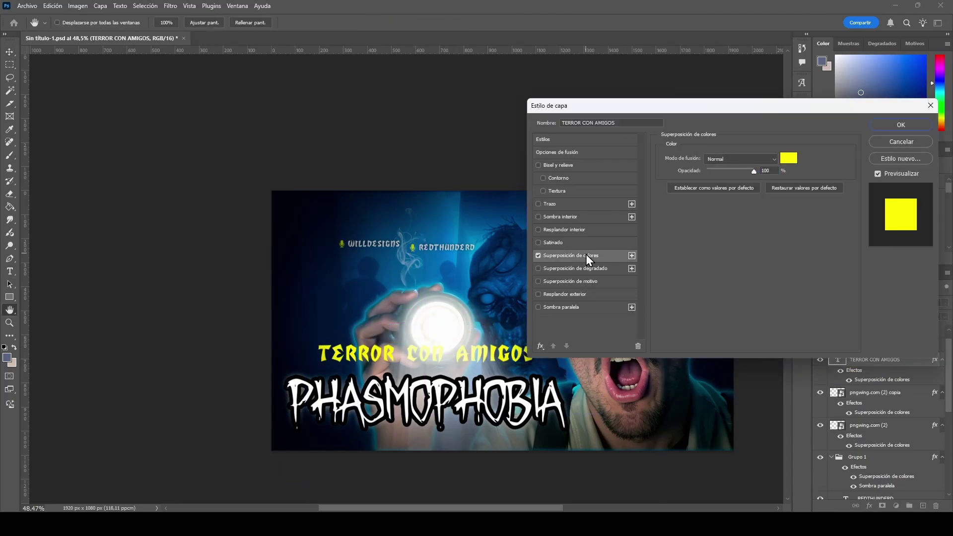
pyautogui.click(558, 204)
pyautogui.click(900, 124)
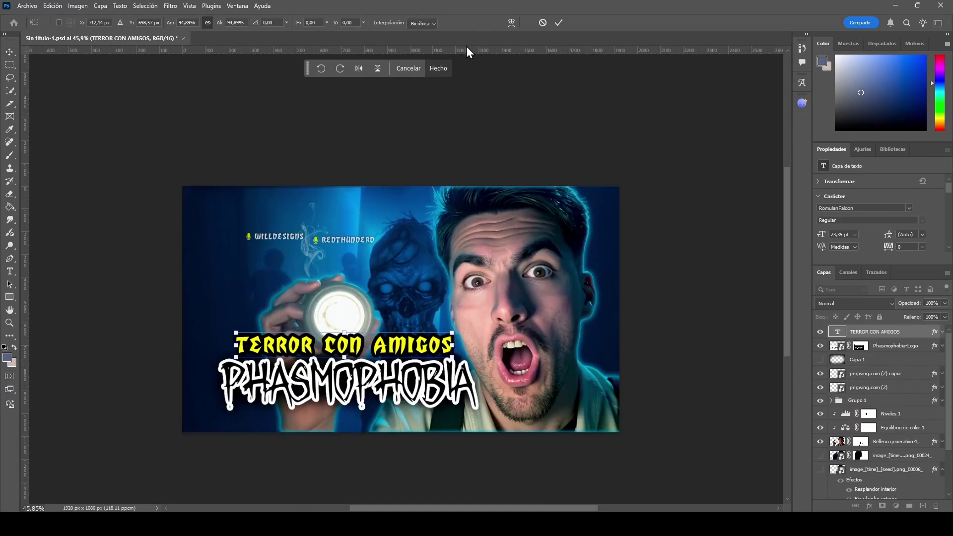
# Step: Nudge TERROR CON AMIGOS above the logo and add the text EN after it with a white overlay and a drop shadow
pyautogui.moveTo(375, 343); pyautogui.dragTo(383, 344)
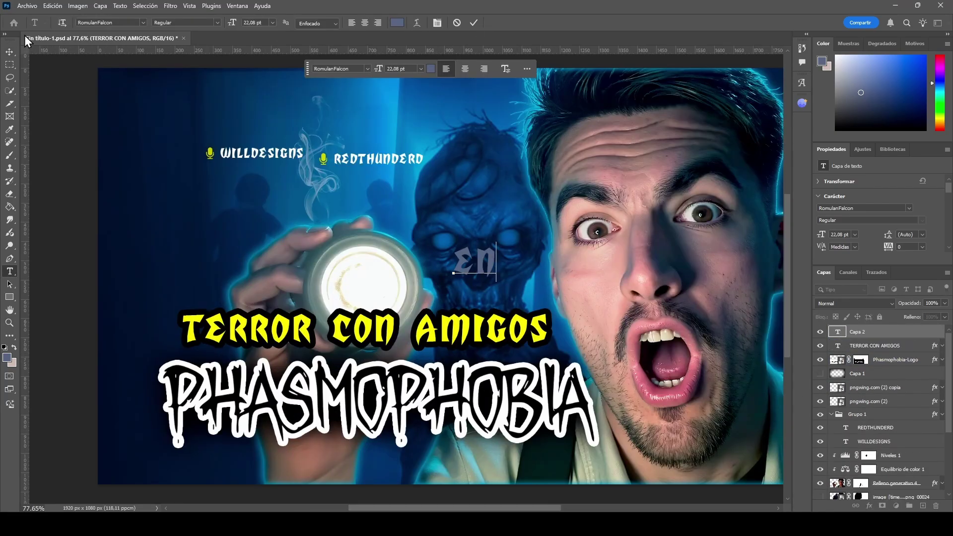
pyautogui.moveTo(486, 268); pyautogui.dragTo(486, 359)
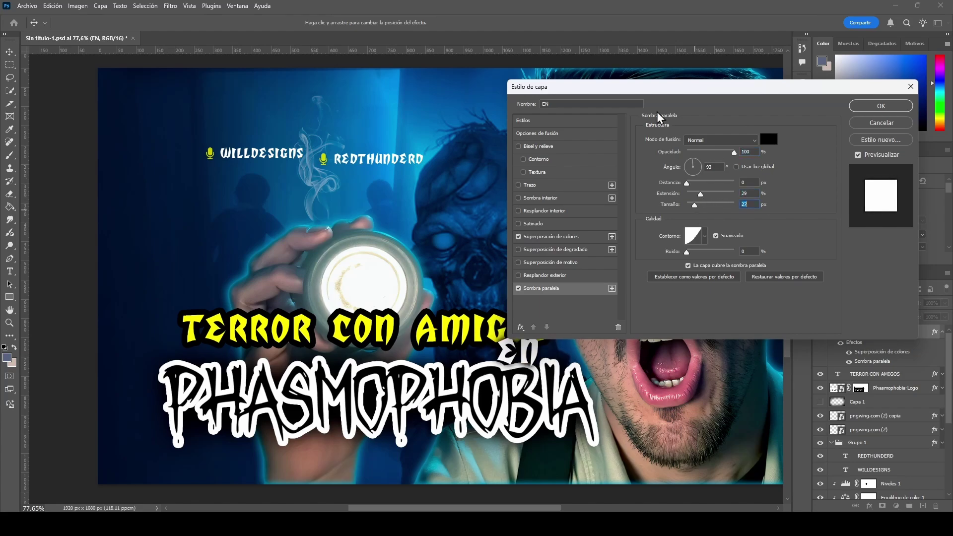
pyautogui.moveTo(522, 315); pyautogui.dragTo(530, 319)
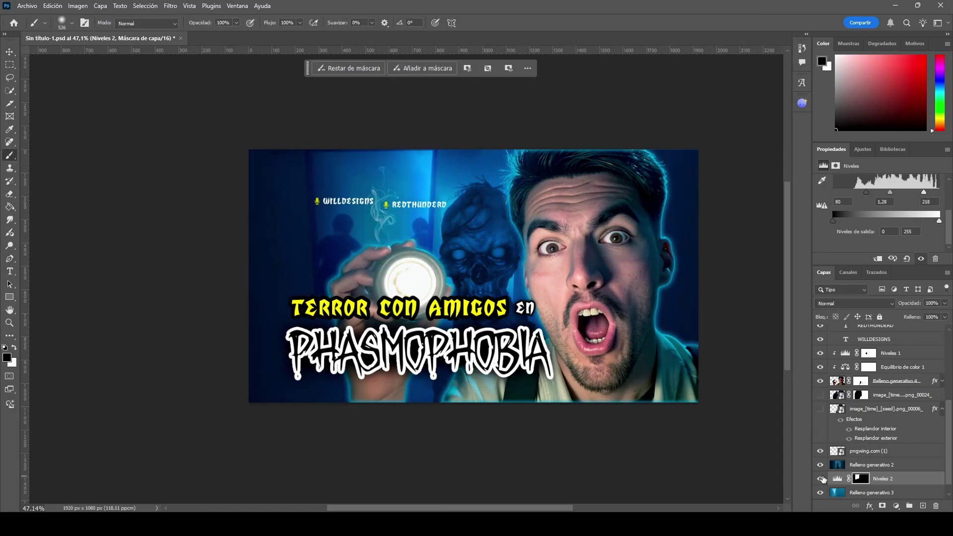
# Step: Set the input levels of the masked Niveles 2 adjustment over the hallway to 80, 1,28 and 218
pyautogui.moveTo(834, 193); pyautogui.dragTo(864, 192)
pyautogui.moveTo(889, 192); pyautogui.dragTo(938, 192)
pyautogui.moveTo(903, 193); pyautogui.dragTo(894, 194)
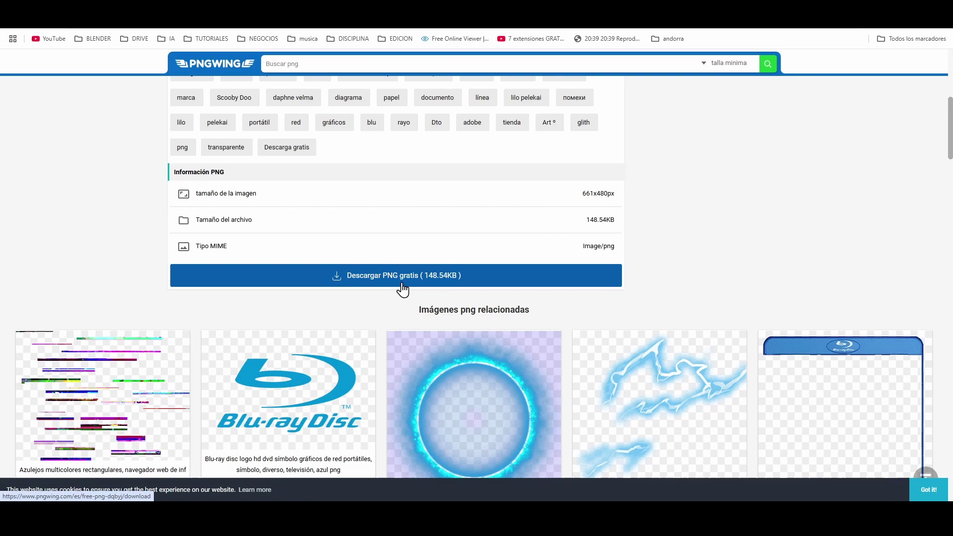
# Step: Download the coloured glitch-lines PNG from PNGWing and duplicate it across the upper background behind the portrait
pyautogui.click(402, 286)
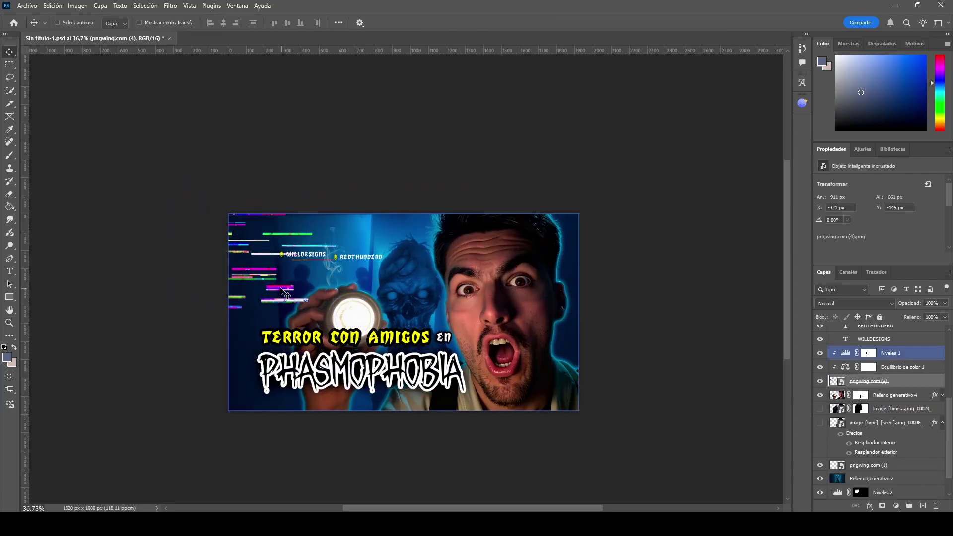
pyautogui.moveTo(323, 268); pyautogui.dragTo(408, 175)
pyautogui.keyDown('shift'); pyautogui.click(872, 408); pyautogui.keyUp('shift')
pyautogui.moveTo(874, 408); pyautogui.dragTo(874, 427)
pyautogui.click(879, 395)
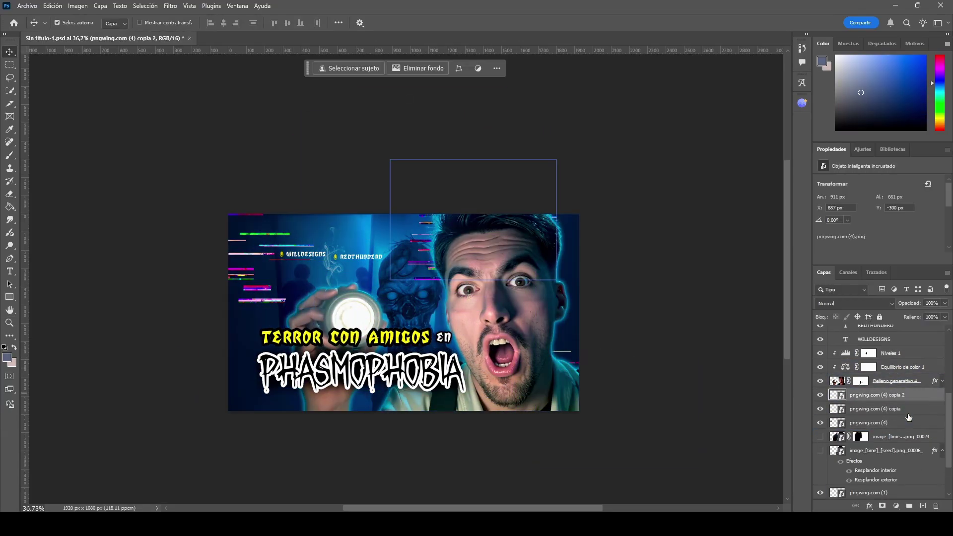
# Step: Spread more copies of the glitch lines over the lower background and merge all copies into one layer
pyautogui.keyDown('shift'); pyautogui.click(907, 422); pyautogui.keyUp('shift')
pyautogui.moveTo(387, 287); pyautogui.dragTo(392, 289)
pyautogui.click(888, 408)
pyautogui.moveTo(392, 289); pyautogui.dragTo(154, 274)
pyautogui.moveTo(147, 322); pyautogui.dragTo(148, 323)
# Step: Set the merged glitch layer's blend mode to Luminosidad and lower its opacity
pyautogui.click(876, 394)
pyautogui.click(844, 303)
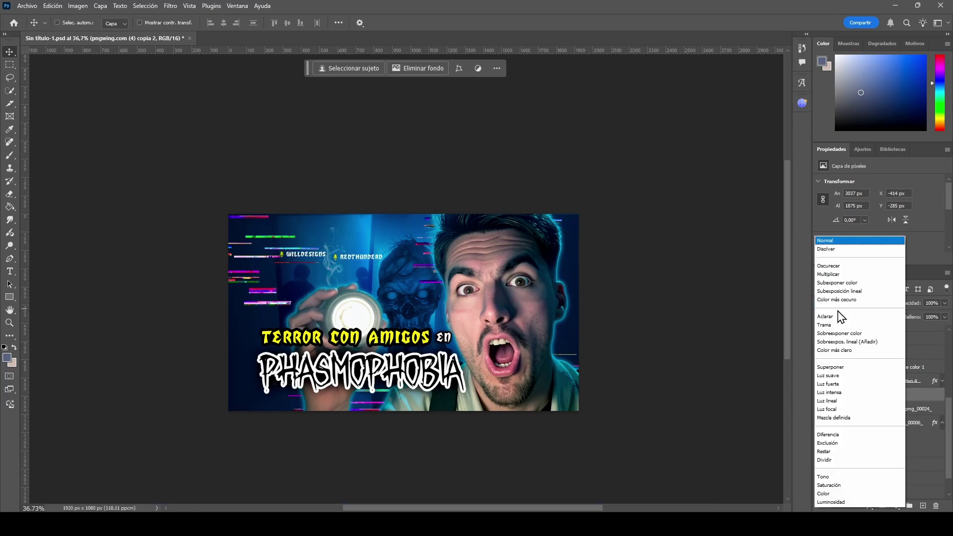
pyautogui.click(867, 502)
pyautogui.moveTo(944, 303); pyautogui.dragTo(933, 321)
# Step: Enlarge the title texts and the game logo slightly together and shift them towards the canvas's left edge
pyautogui.scroll(10, 898, 356)
pyautogui.keyDown('shift'); pyautogui.click(893, 384); pyautogui.keyUp('shift')
pyautogui.hotkey('ctrl', 't')
pyautogui.click(436, 68)
# Step: Lower the opacity of the Relleno generativo 3 hallway layer to 68%
pyautogui.scroll(-10, 894, 422)
pyautogui.click(893, 467)
pyautogui.click(884, 479)
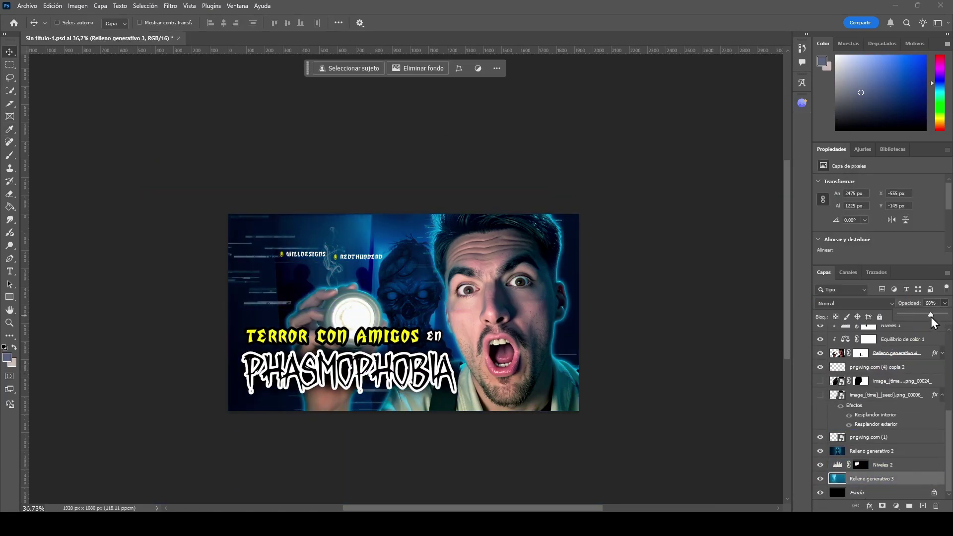
# Step: Place the pentagram image above the flashlight at 32,94% scale, with the Dividir blend mode and 58% opacity
pyautogui.moveTo(690, 320); pyautogui.dragTo(349, 266)
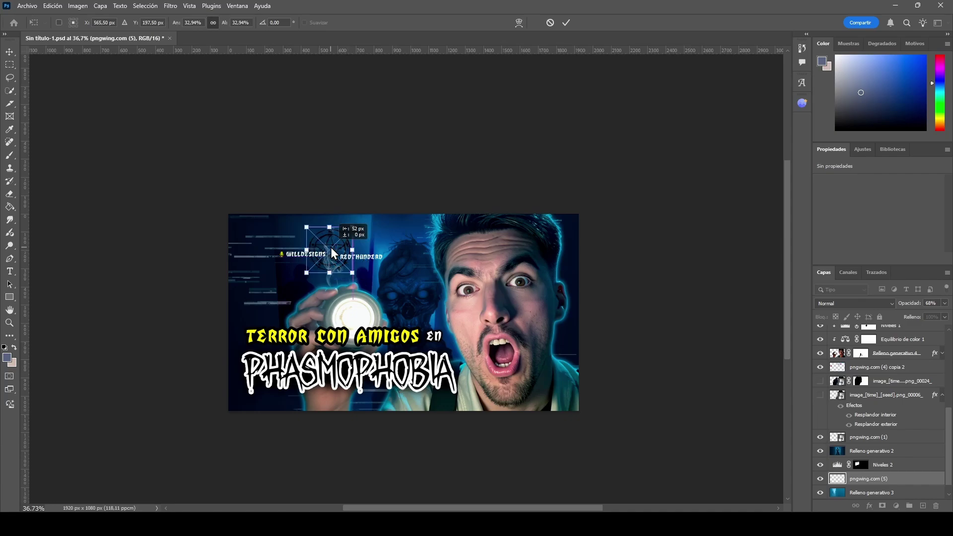
pyautogui.press('Return')
pyautogui.click(853, 303)
pyautogui.click(851, 466)
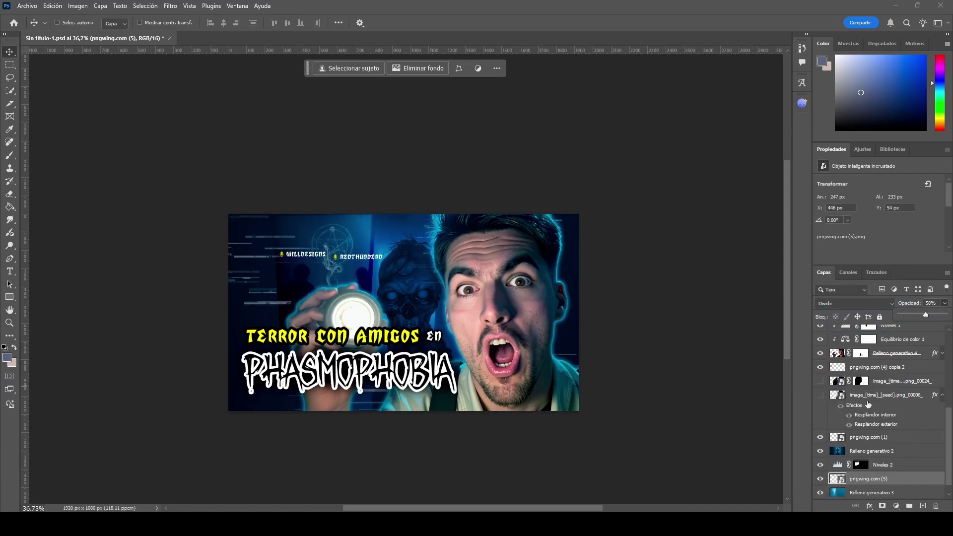
# Step: Open the Gaussian Blur settings for the smoke layer
pyautogui.click(170, 6)
pyautogui.click(206, 18)
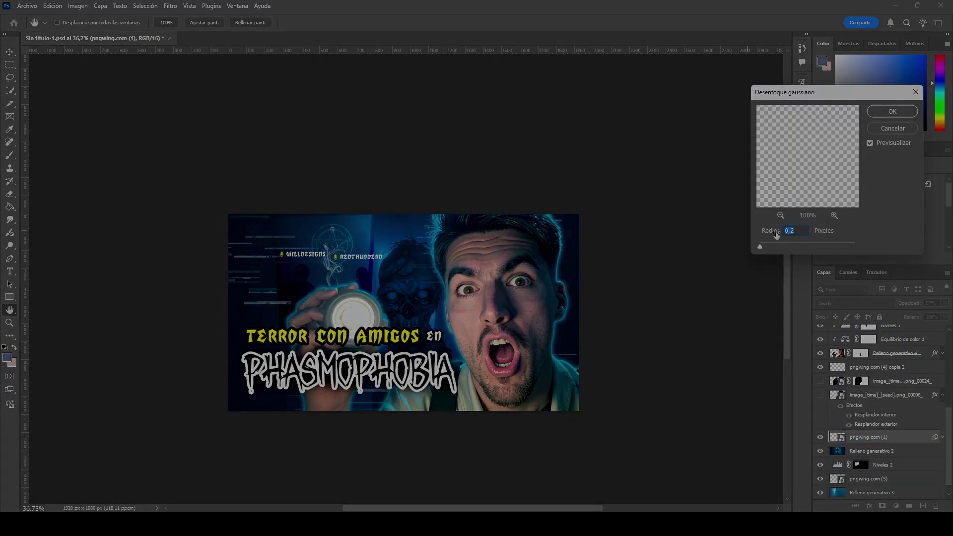